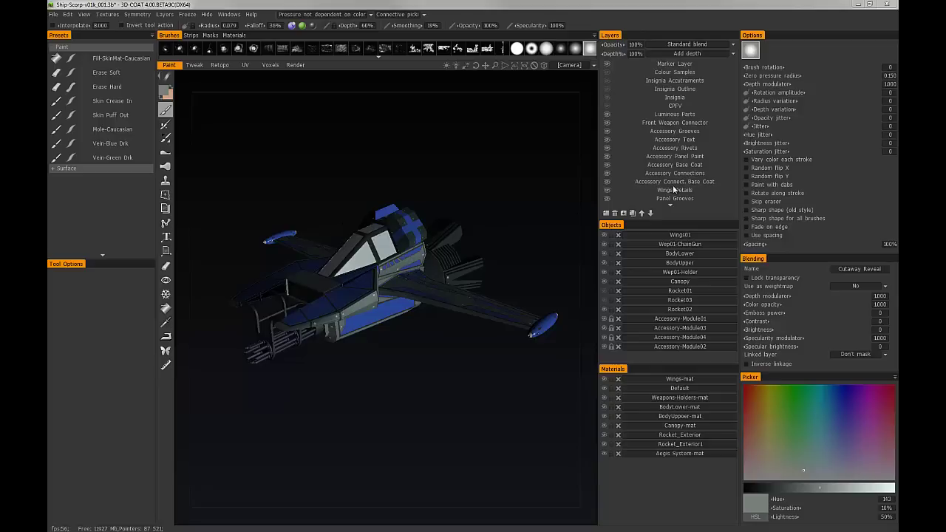
Look through the Cutaway Reveal, Revealed Rust Bump/Disp and Revealed Rust Colour layers
scroll(674, 170, down, 5)
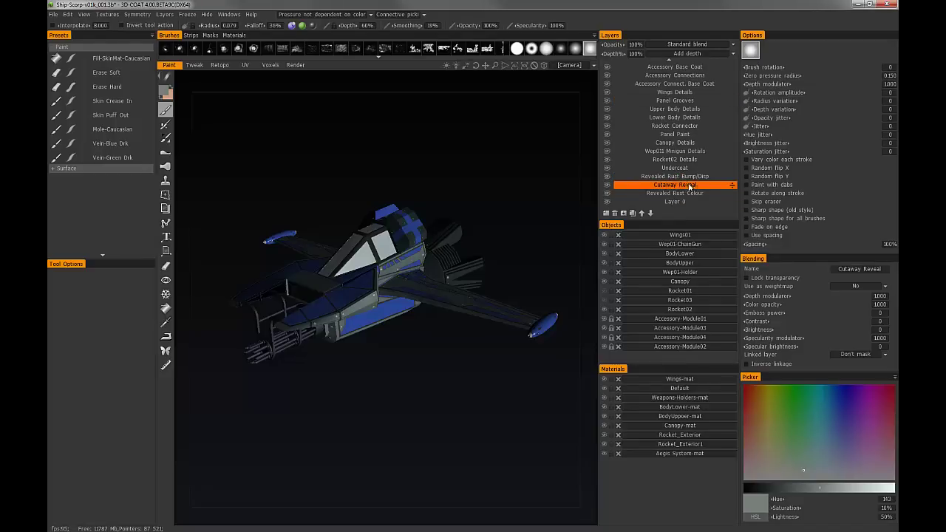
drag(671, 184, 669, 187)
mouse_move(672, 189)
mouse_down()
mouse_move(699, 190)
mouse_move(684, 178)
mouse_move(673, 184)
mouse_up()
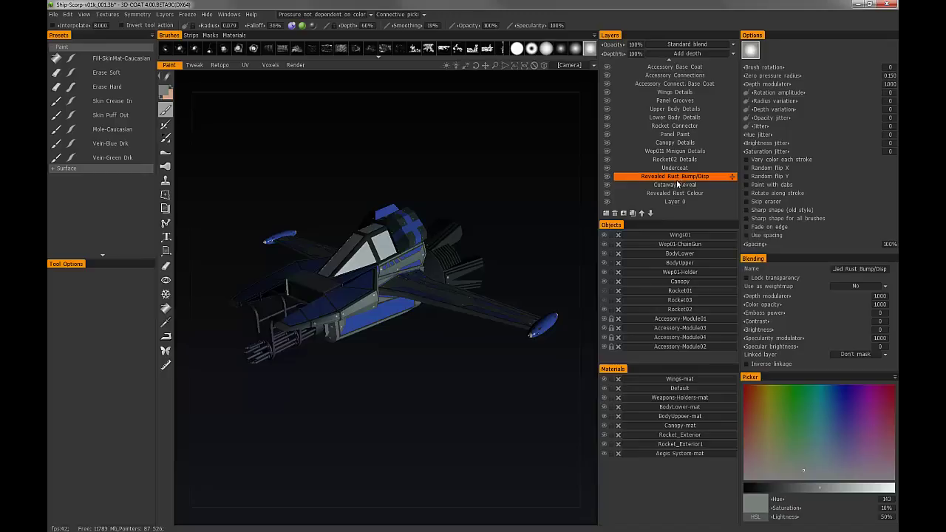
drag(679, 194, 681, 199)
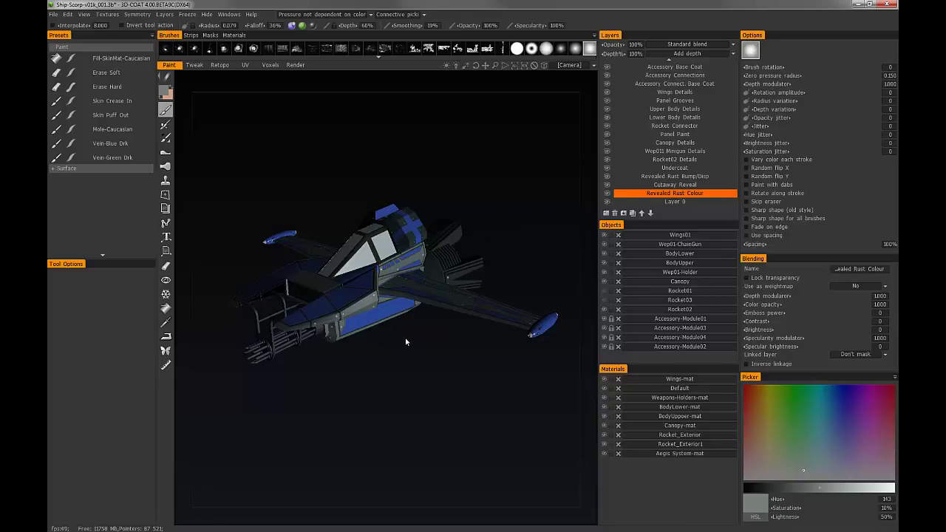
Set Cutaway Reveal as the linked layer of the Undercoat layer
drag(406, 343, 359, 304)
scroll(362, 305, up, 3)
middle_drag(363, 304, 409, 287)
scroll(473, 322, up, 3)
mouse_move(408, 286)
mouse_down()
mouse_move(397, 277)
mouse_move(393, 298)
mouse_up()
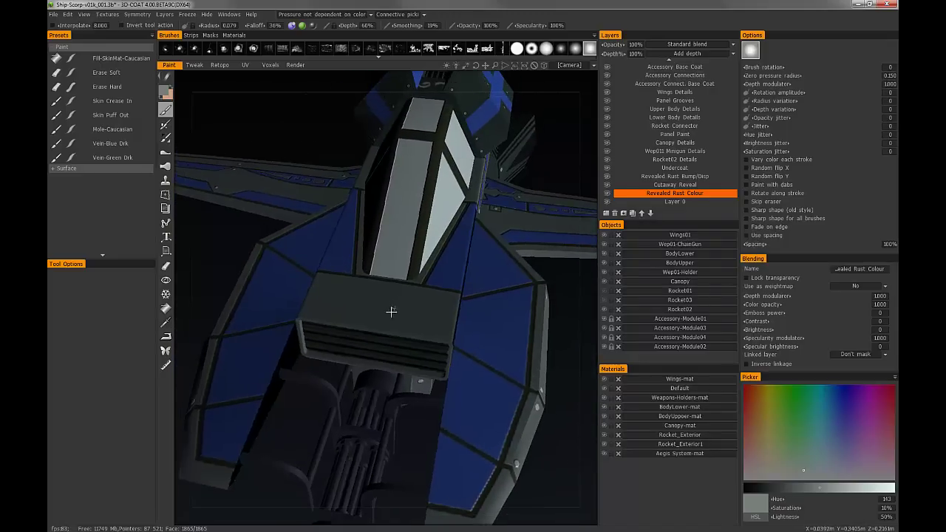
right_drag(399, 315, 368, 312)
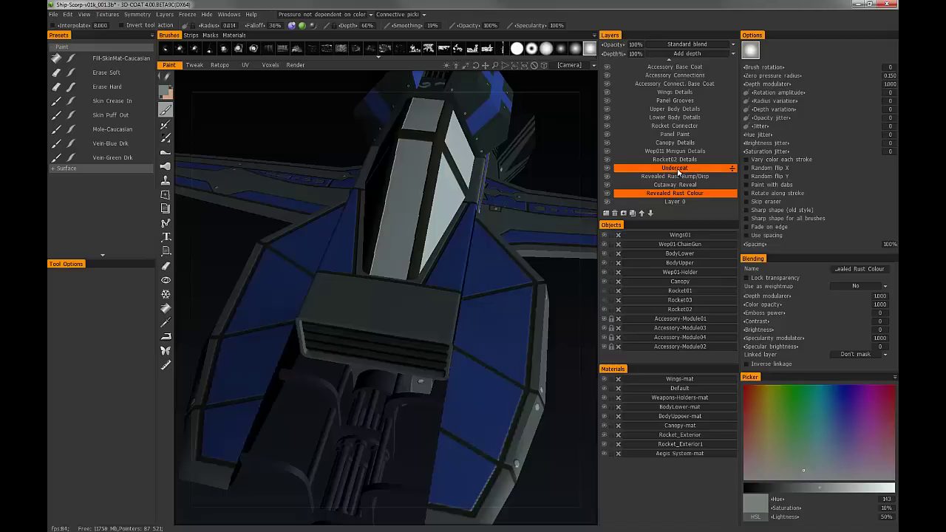
click(681, 169)
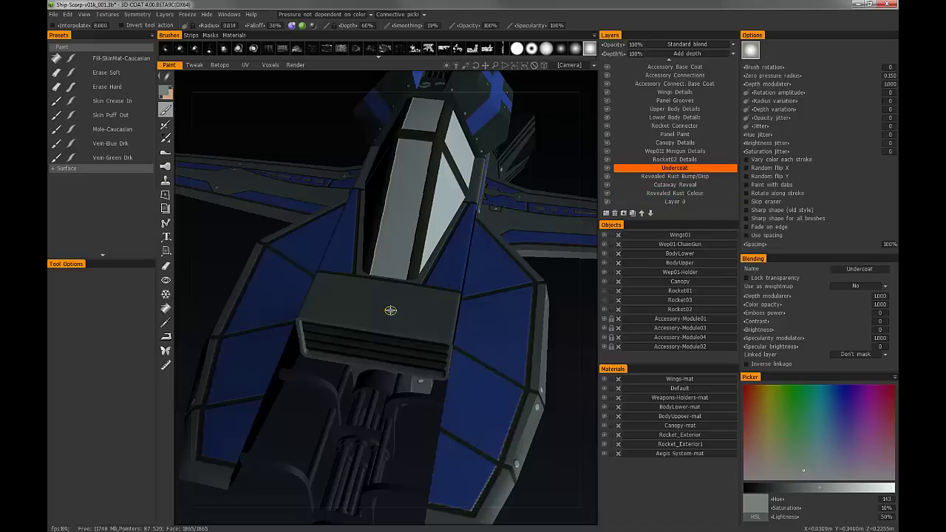
click(609, 169)
mouse_move(466, 306)
alt+mouse_down()
mouse_move(447, 294)
mouse_move(461, 288)
alt+mouse_up()
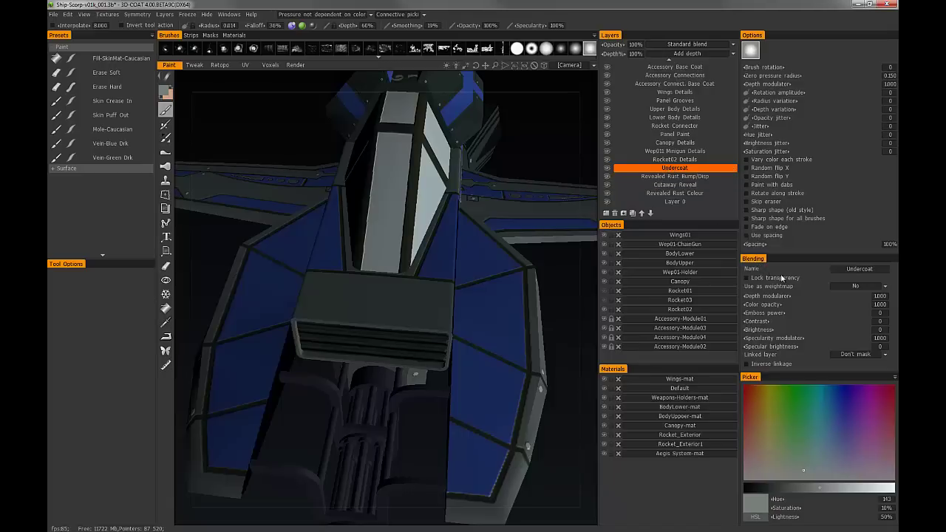
click(231, 14)
mouse_move(231, 29)
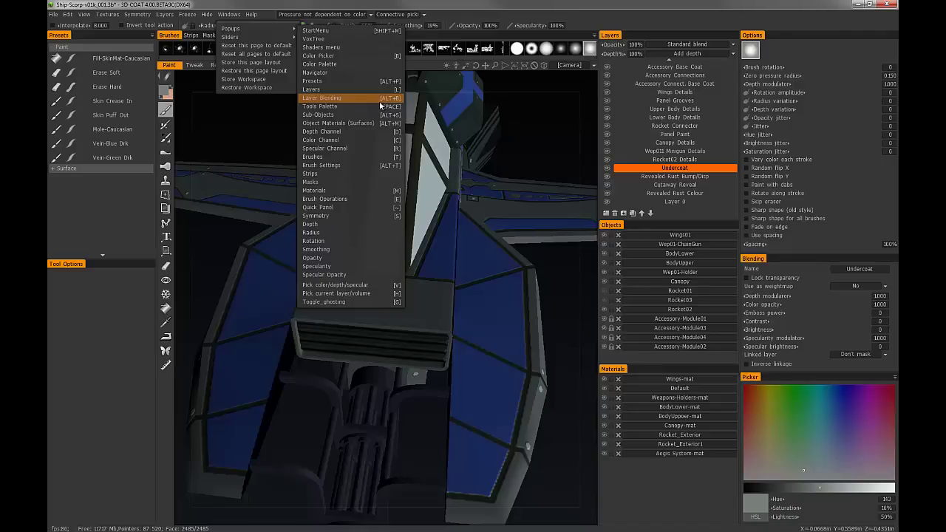
click(476, 81)
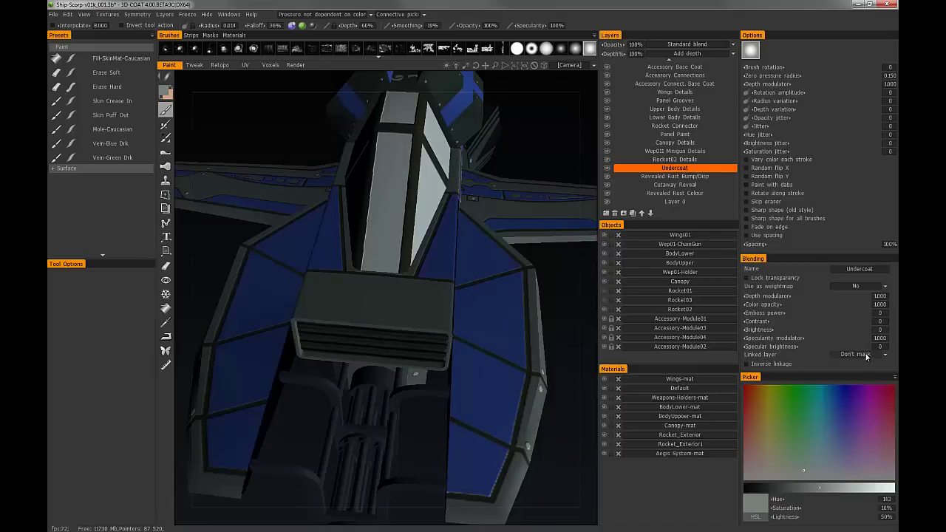
click(856, 354)
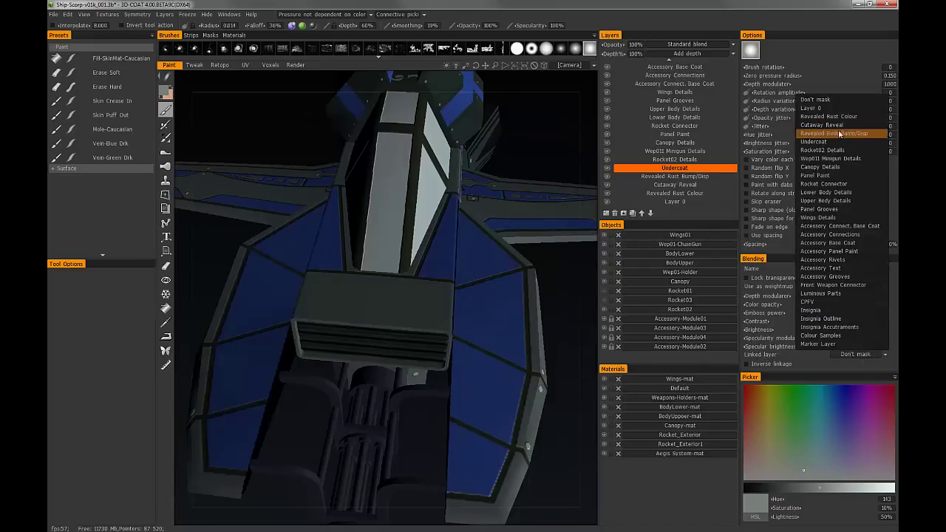
key(Return)
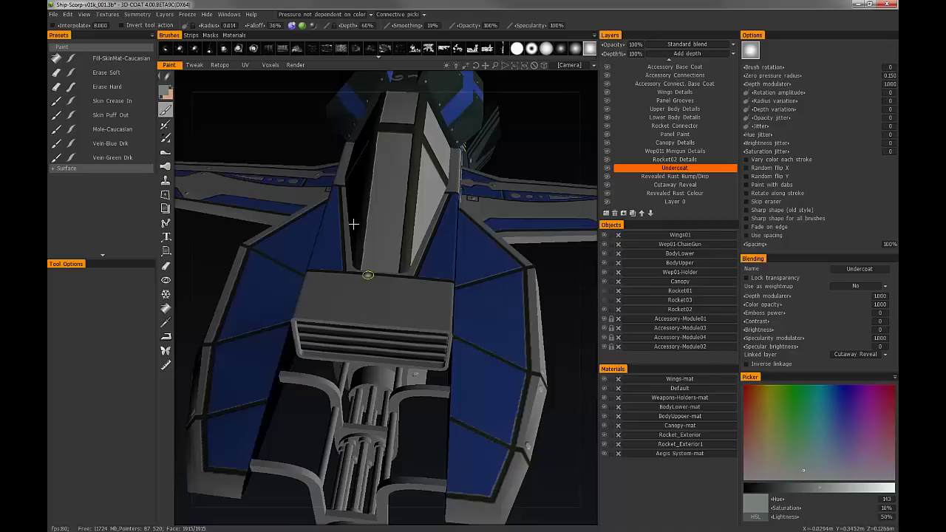
Make the Cutaway Reveal layer active and turn off depth and specular for a hard round brush, leaving colour on
click(670, 184)
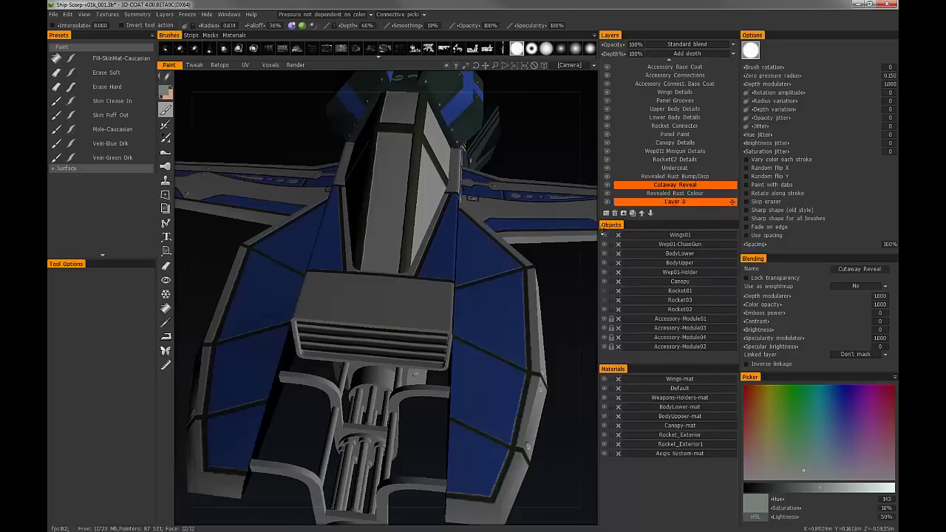
scroll(391, 295, up, 5)
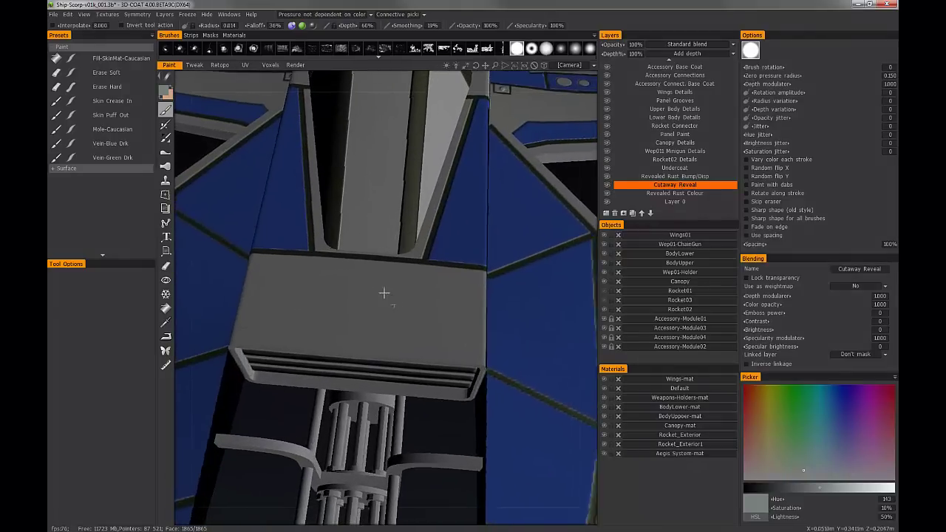
click(313, 28)
click(292, 27)
Try painting a grey patch on the panel in front of the canopy, and undo it
mouse_move(358, 166)
alt+mouse_down()
mouse_move(370, 268)
mouse_move(401, 285)
mouse_move(348, 258)
mouse_move(373, 253)
mouse_move(363, 277)
mouse_move(300, 276)
mouse_move(309, 274)
alt+mouse_up()
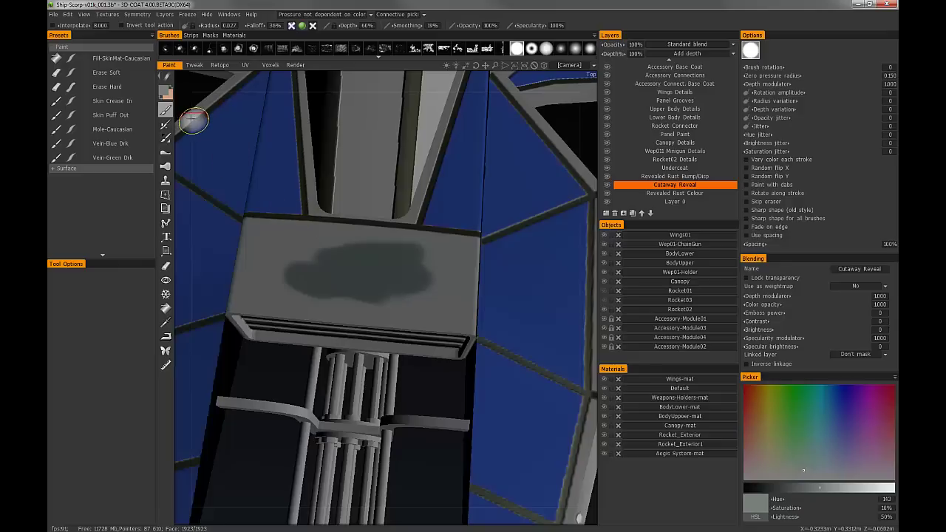
key(ctrl+z)
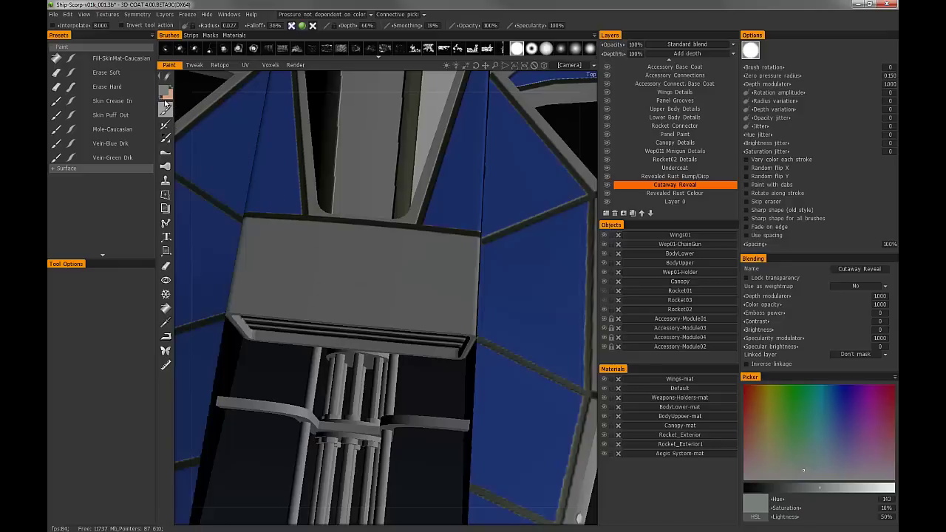
Set the painting colour to pure white with 0% saturation and 100% lightness
click(161, 99)
click(164, 91)
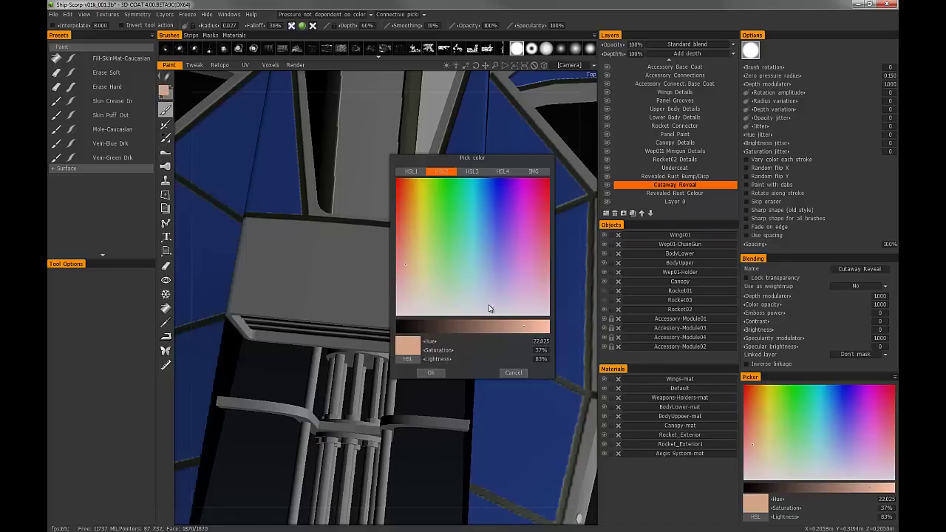
drag(449, 313, 399, 315)
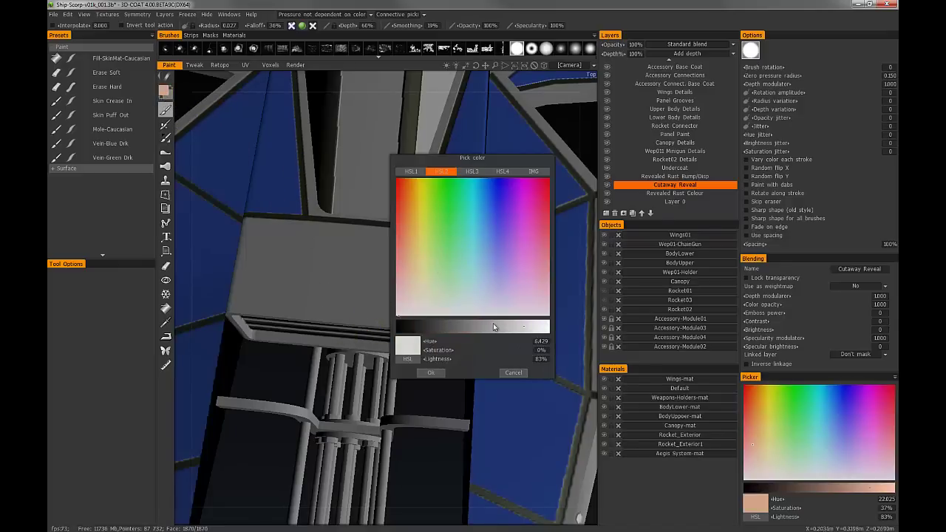
drag(497, 326, 584, 322)
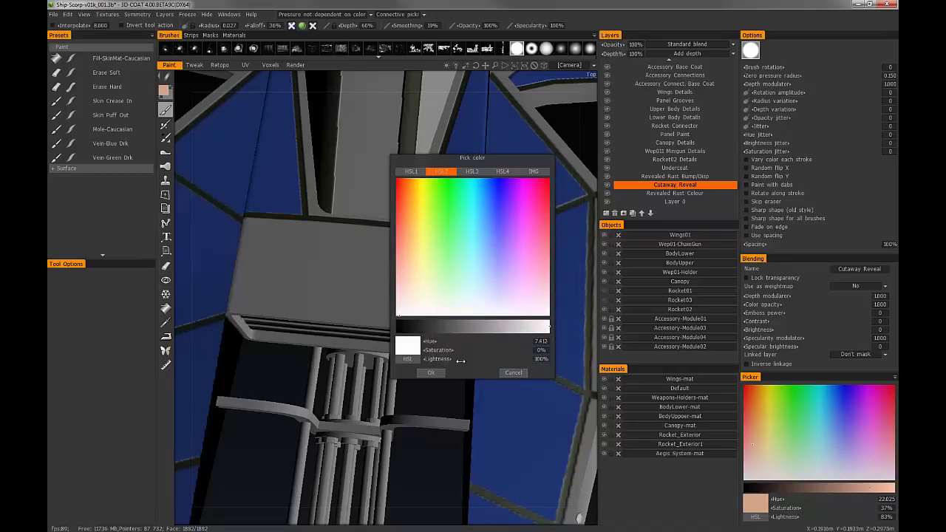
click(432, 373)
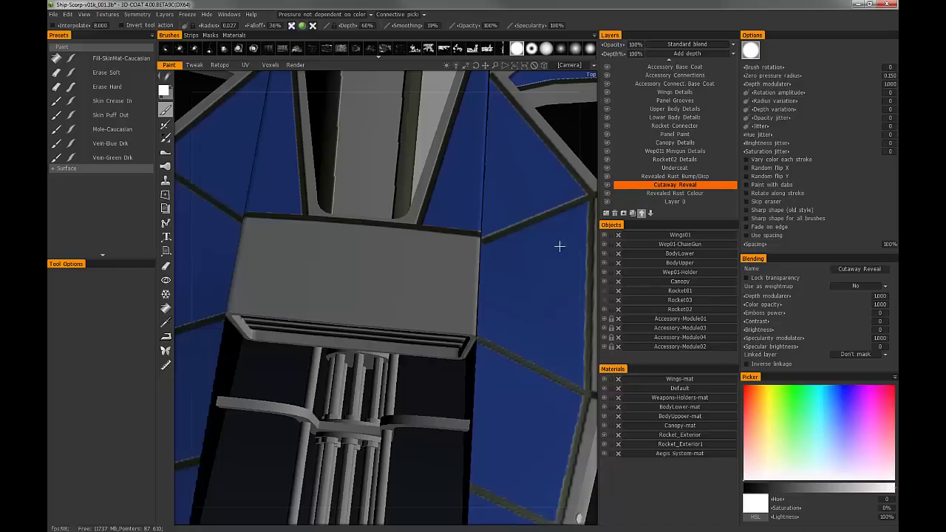
Paint a white oval patch on the Cutaway Reveal layer across the panel in front of the canopy
mouse_move(398, 295)
right_down()
mouse_move(393, 280)
mouse_move(326, 255)
right_up()
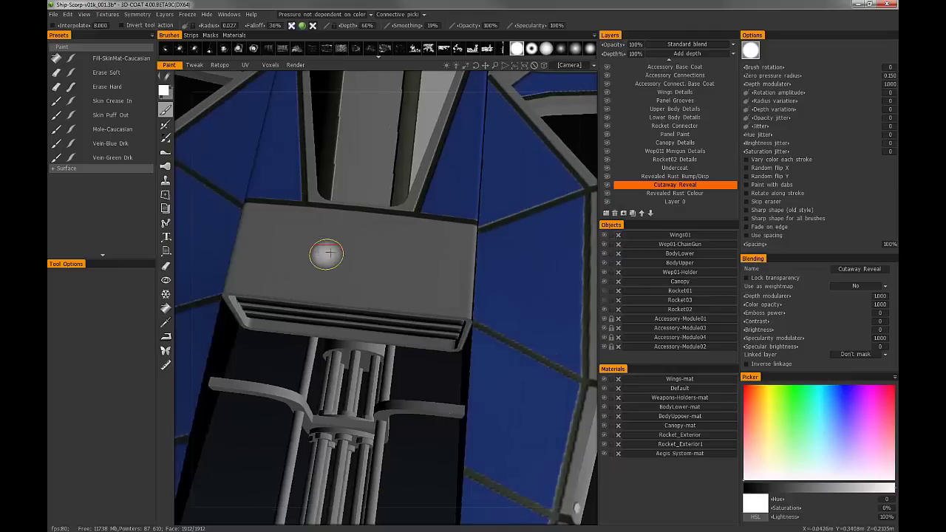
mouse_move(334, 249)
mouse_down()
mouse_move(387, 275)
mouse_move(348, 249)
mouse_move(354, 261)
mouse_move(422, 262)
mouse_move(363, 276)
mouse_move(275, 256)
mouse_move(304, 238)
mouse_up()
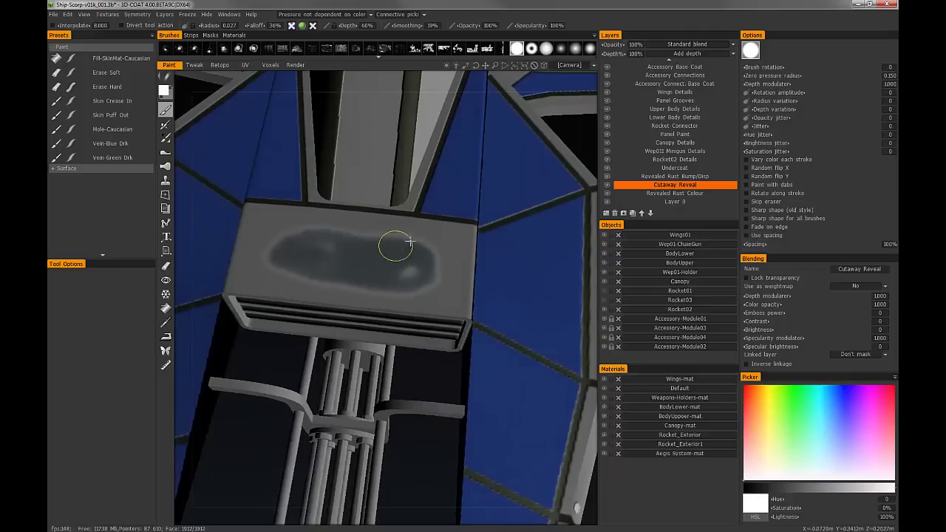
mouse_move(415, 240)
mouse_down()
mouse_move(330, 235)
mouse_move(401, 245)
mouse_up()
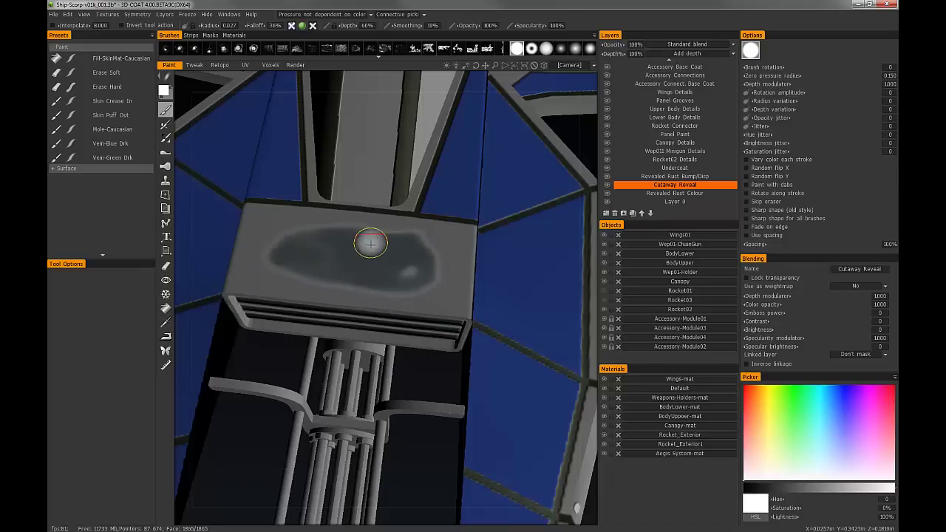
mouse_move(332, 281)
middle_down()
mouse_move(348, 211)
mouse_move(354, 267)
middle_up()
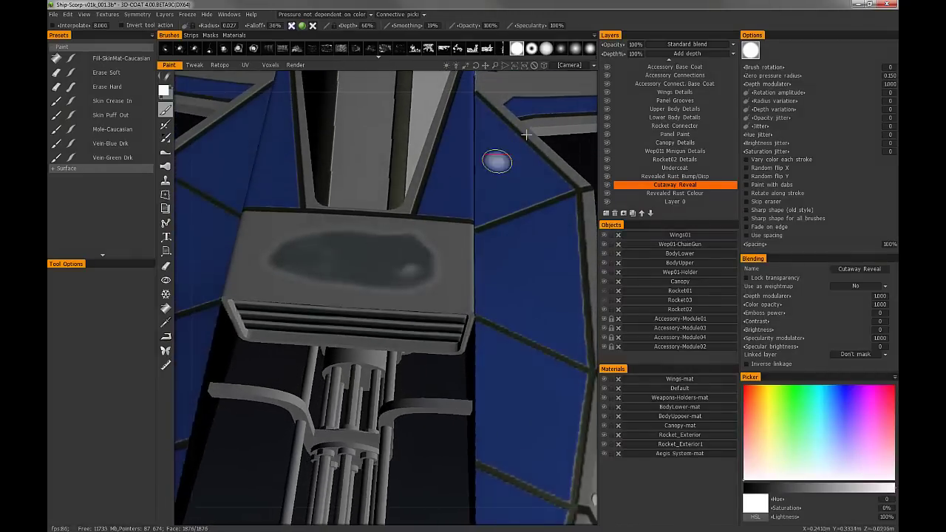
Set the Cutaway Reveal layer's opacity to 0%
click(636, 46)
text(0)
key(Return)
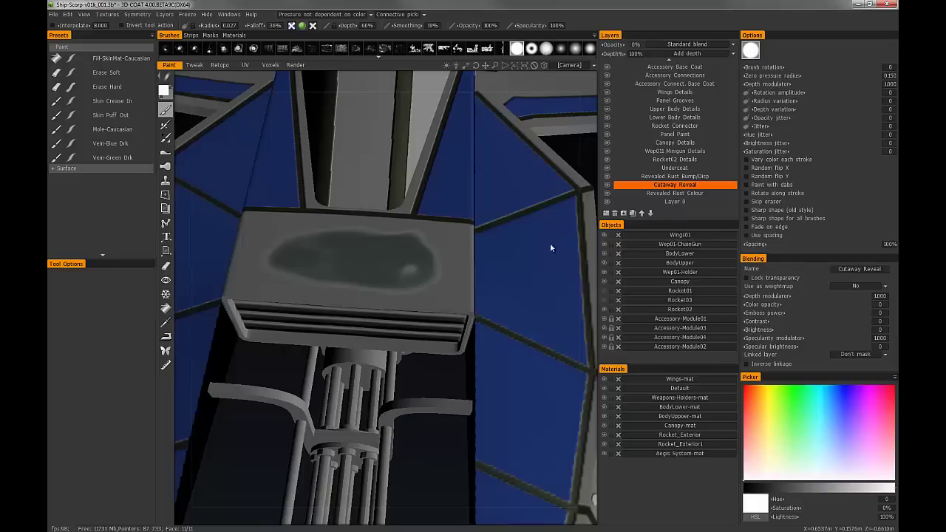
Enable inverse linkage for the Undercoat layer's link to Cutaway Reveal
alt+drag(382, 242, 459, 253)
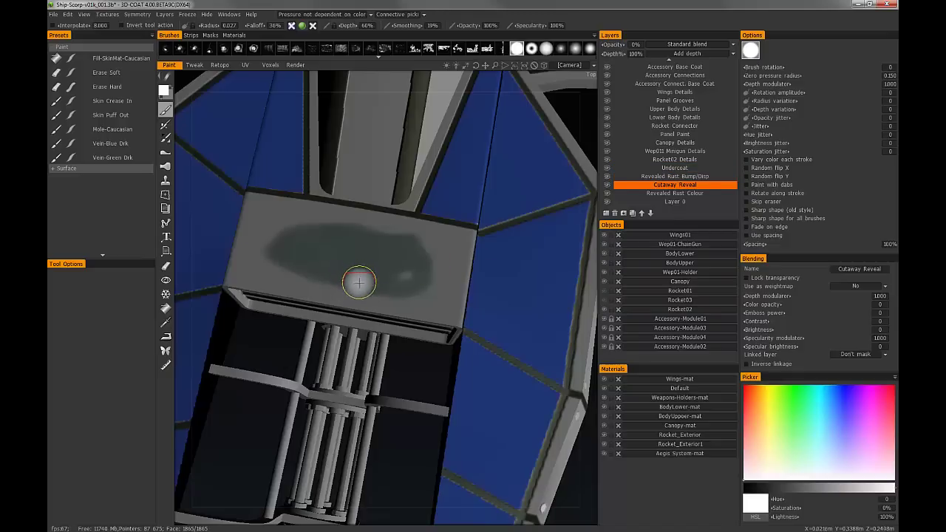
alt+drag(373, 283, 395, 282)
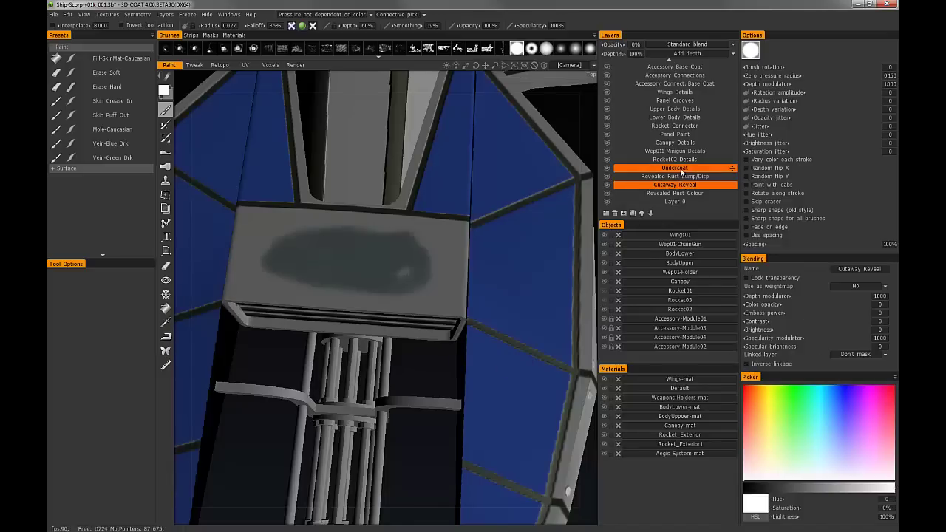
drag(675, 172, 675, 170)
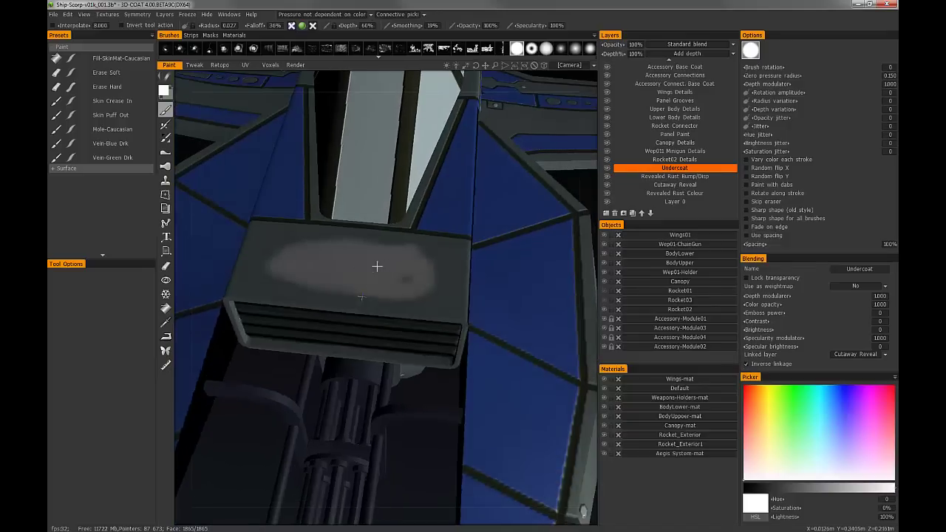
Widen the revealed patch on the panel by painting more white on the Cutaway Reveal layer
scroll(356, 271, down, 4)
alt+drag(356, 270, 364, 298)
alt+right_drag(375, 296, 401, 298)
mouse_move(401, 298)
alt+mouse_down()
mouse_move(363, 286)
mouse_move(376, 295)
mouse_move(363, 313)
mouse_move(354, 307)
mouse_move(373, 297)
alt+mouse_up()
key(ctrl+z)
click(671, 185)
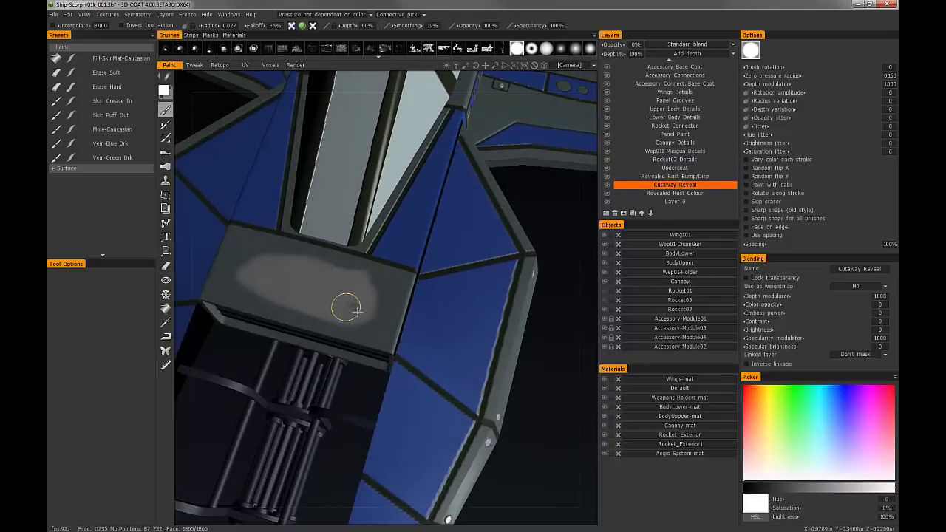
mouse_move(260, 253)
mouse_down()
mouse_move(294, 291)
mouse_move(387, 283)
mouse_move(374, 308)
mouse_move(320, 312)
mouse_up()
Erase the whole painted patch on the Cutaway Reveal layer from the panel in front of the canopy
click(165, 266)
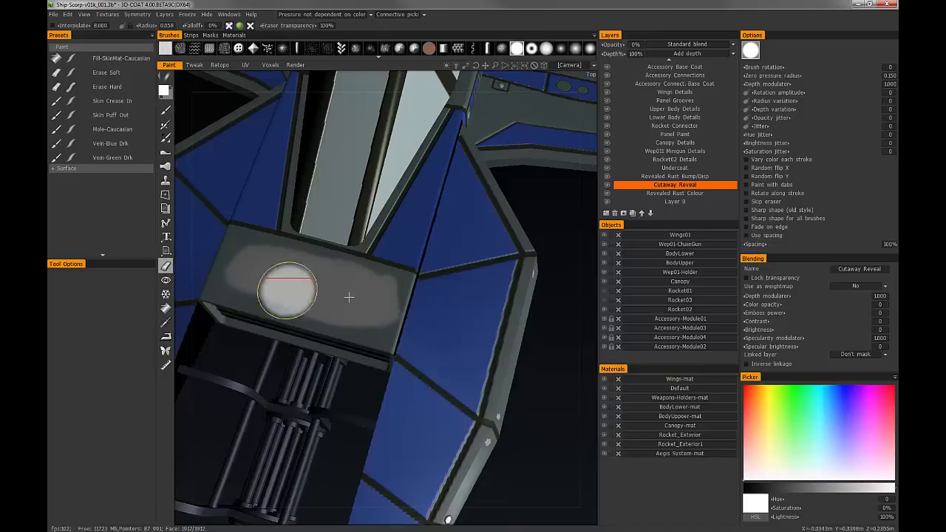
mouse_move(265, 253)
mouse_down()
mouse_move(327, 302)
mouse_move(382, 281)
mouse_move(330, 273)
mouse_up()
alt+middle_drag(308, 268, 339, 275)
alt+drag(340, 275, 338, 270)
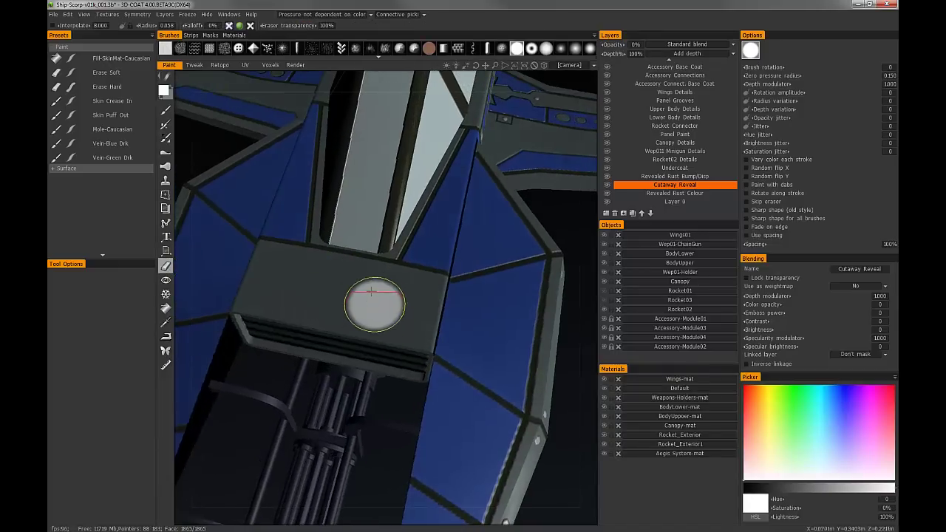
Stamp a chipped-texture brush of about 0.042 radius near the front edge of the panel on the Cutaway Reveal layer
mouse_move(372, 288)
right_down()
mouse_move(388, 266)
mouse_move(443, 259)
right_up()
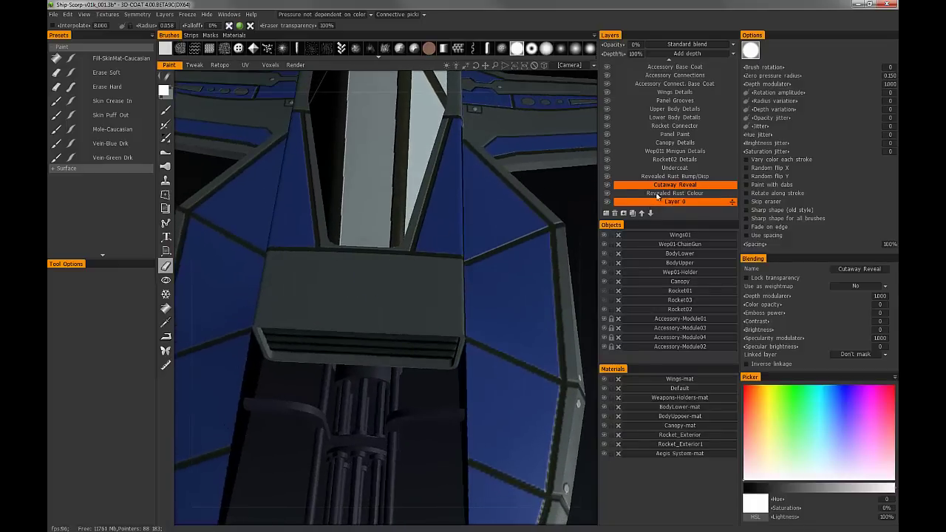
click(165, 111)
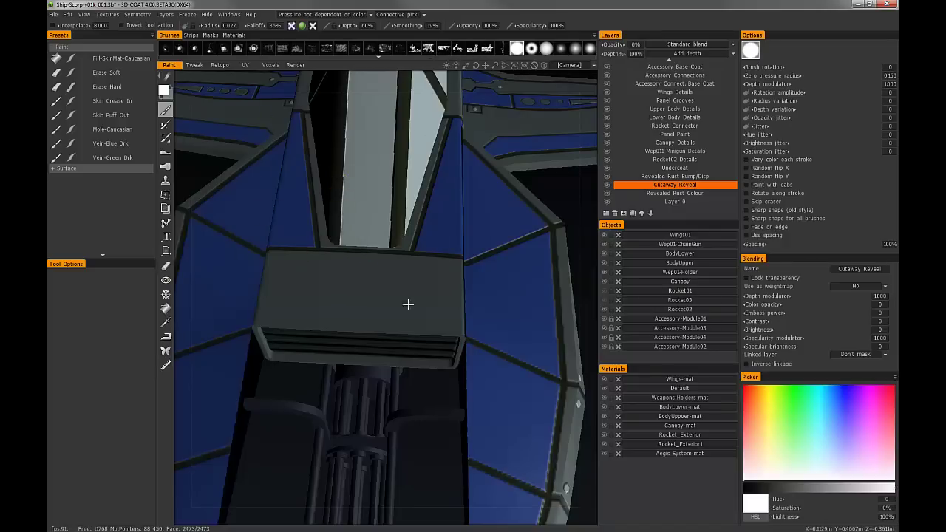
click(430, 52)
alt+drag(401, 305, 394, 306)
right_drag(396, 304, 404, 297)
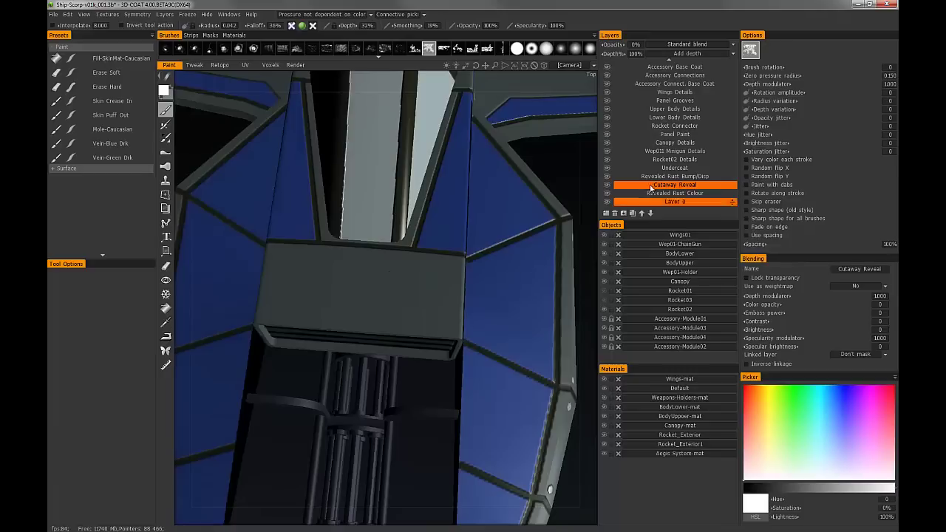
mouse_move(392, 309)
alt+mouse_down()
mouse_move(385, 317)
mouse_move(401, 318)
mouse_move(402, 302)
mouse_move(411, 303)
alt+mouse_up()
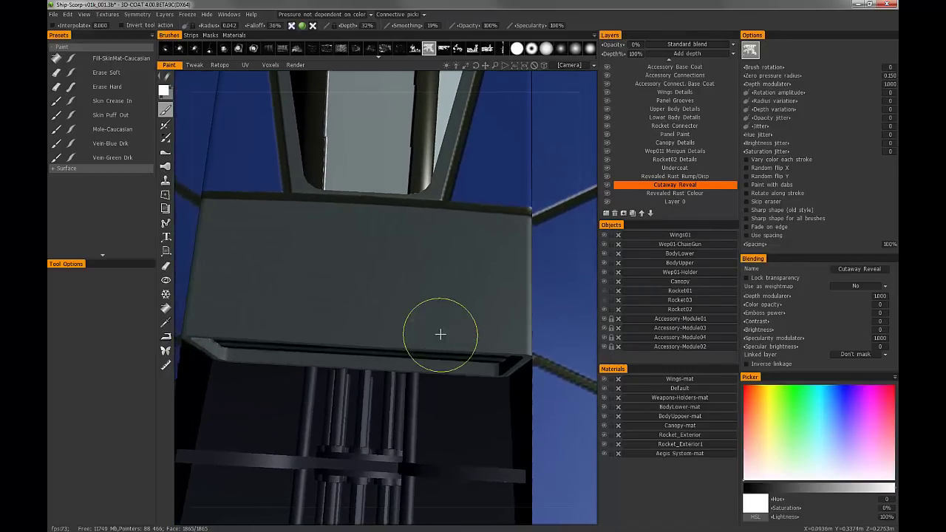
click(469, 332)
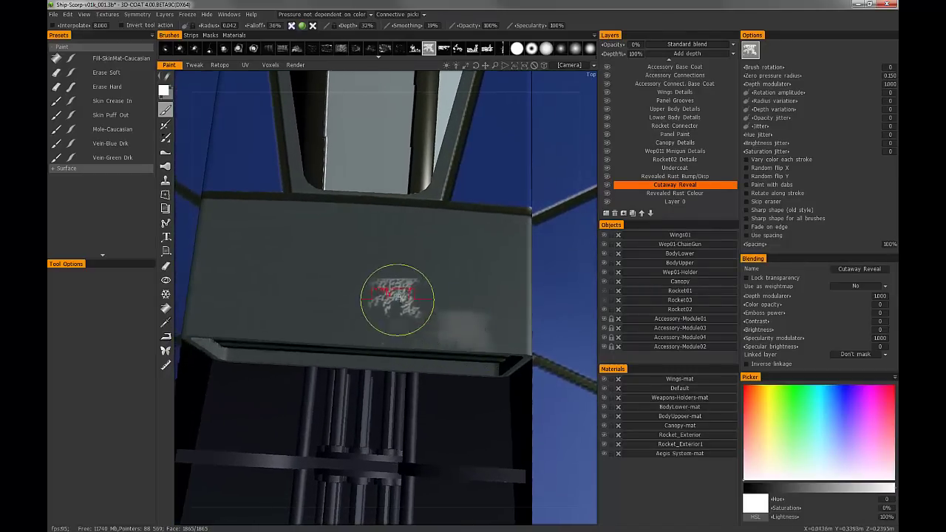
Paint more chipped wear patches along the panel's front edge on the Cutaway Reveal layer, alternating between two chipped-texture brushes
drag(404, 298, 427, 297)
mouse_move(169, 71)
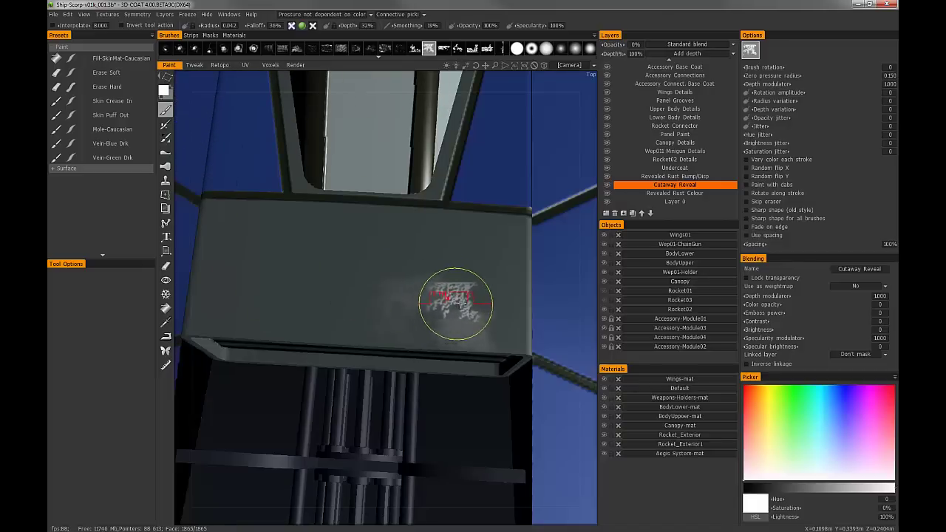
click(461, 304)
mouse_move(477, 279)
mouse_down()
mouse_move(501, 283)
mouse_move(509, 318)
mouse_move(422, 317)
mouse_move(429, 345)
mouse_move(434, 324)
mouse_move(349, 332)
mouse_move(359, 306)
mouse_move(387, 328)
mouse_up()
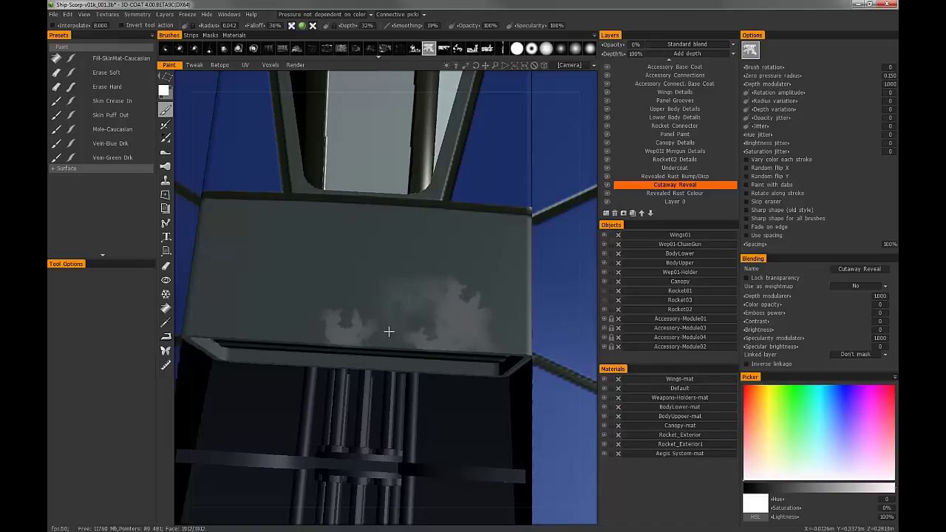
click(415, 49)
mouse_move(274, 332)
mouse_down()
mouse_move(306, 325)
mouse_move(250, 278)
mouse_move(222, 303)
mouse_move(232, 307)
mouse_up()
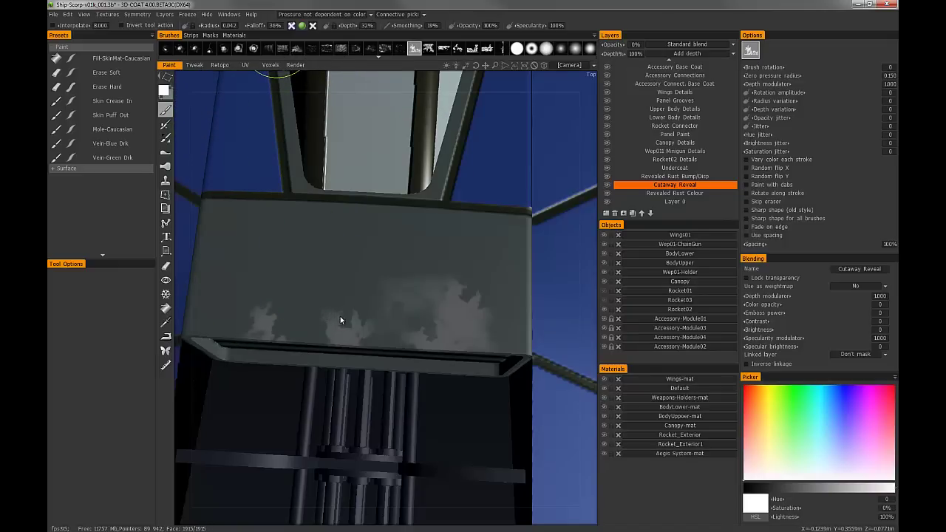
Undo the trial stroke made with the crosshatched scratch brush and reduce the brush to 0.021 radius and 25% opacity
scroll(347, 314, up, 2)
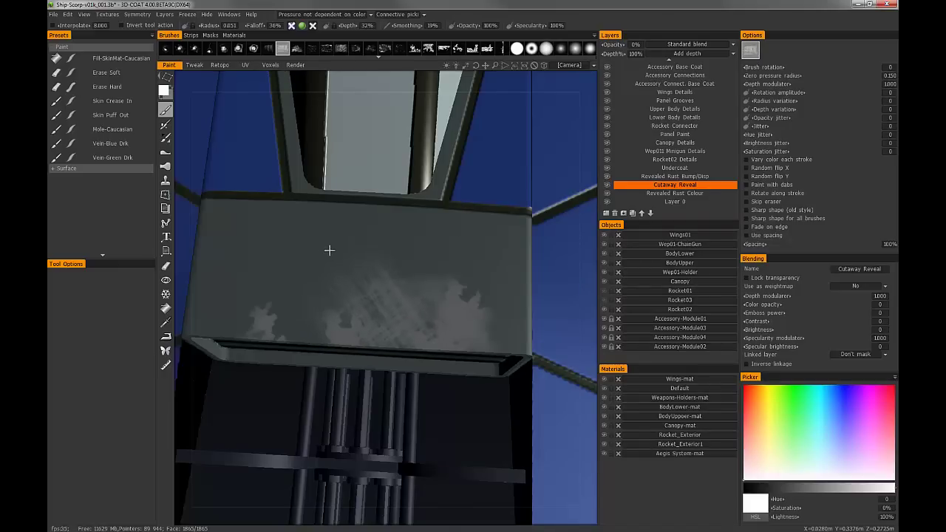
key(ctrl+z)
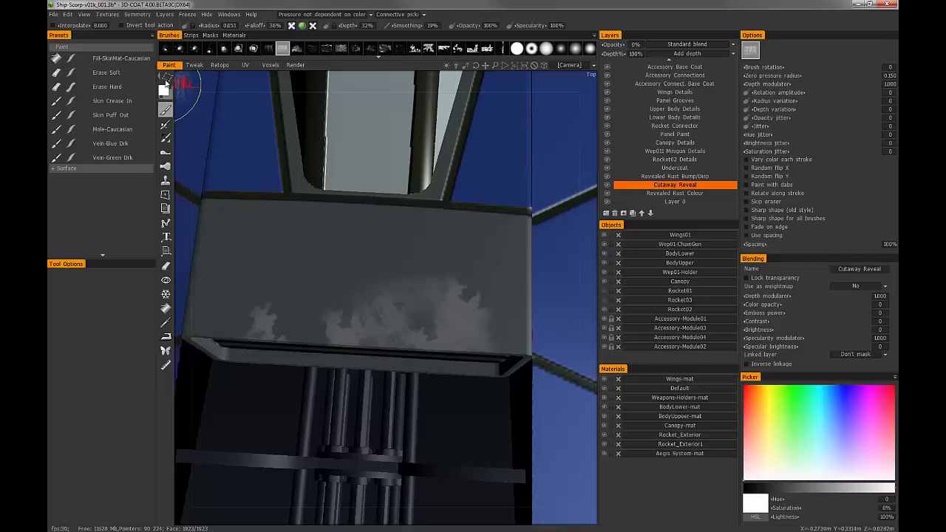
right_drag(357, 295, 323, 295)
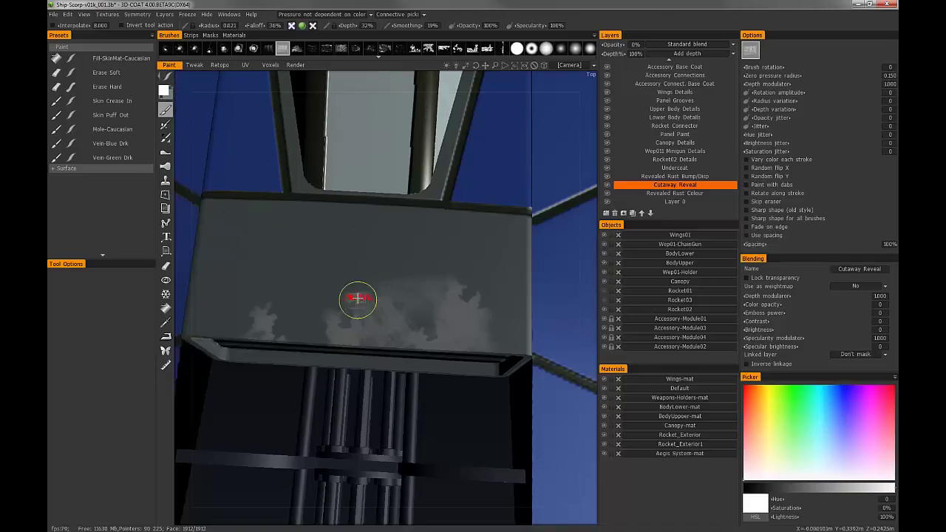
click(491, 26)
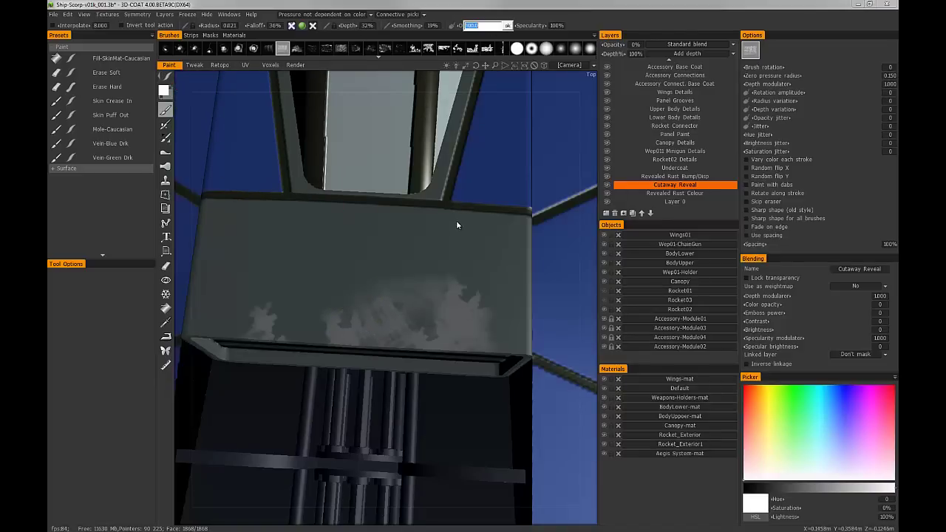
text(50)
key(Return)
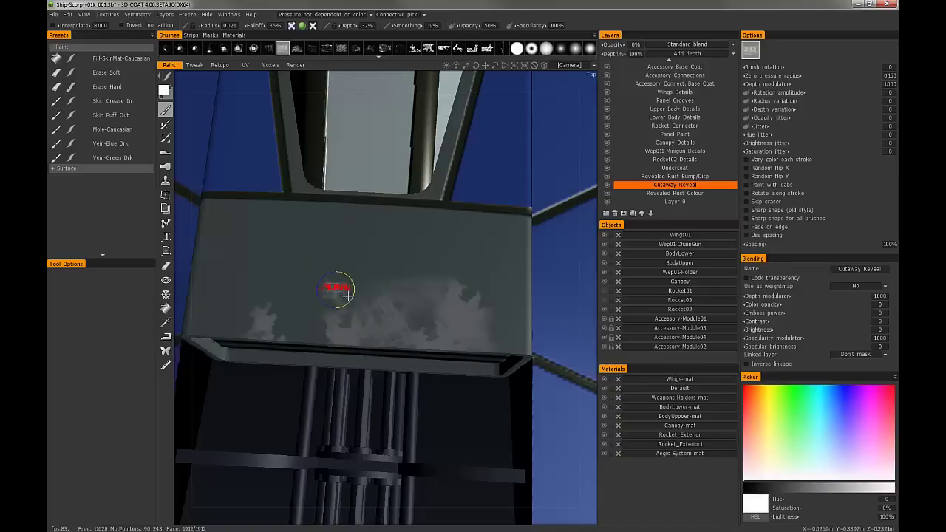
click(480, 26)
key(Return)
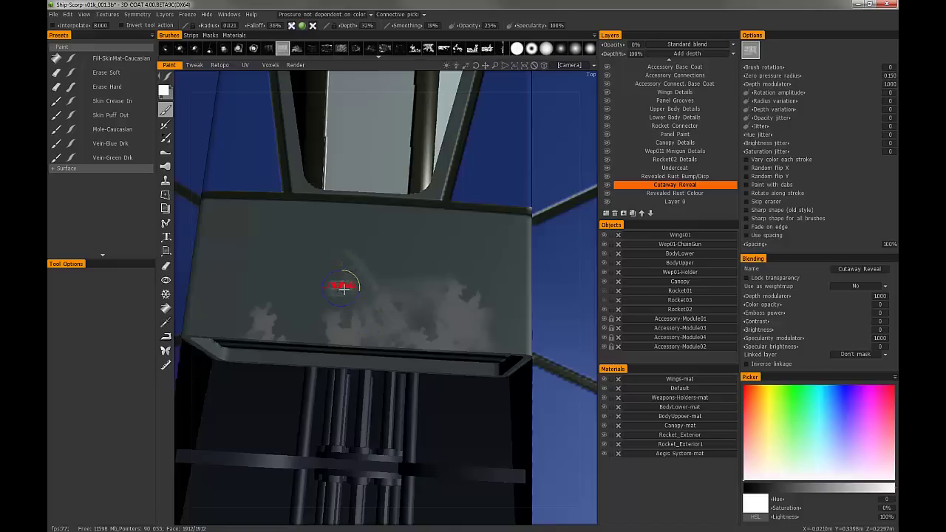
Paint diagonal scratch streaks from the panel's canopy edge to the chipped area, using brush radii of 0.033 and 0.01
scroll(347, 284, up, 5)
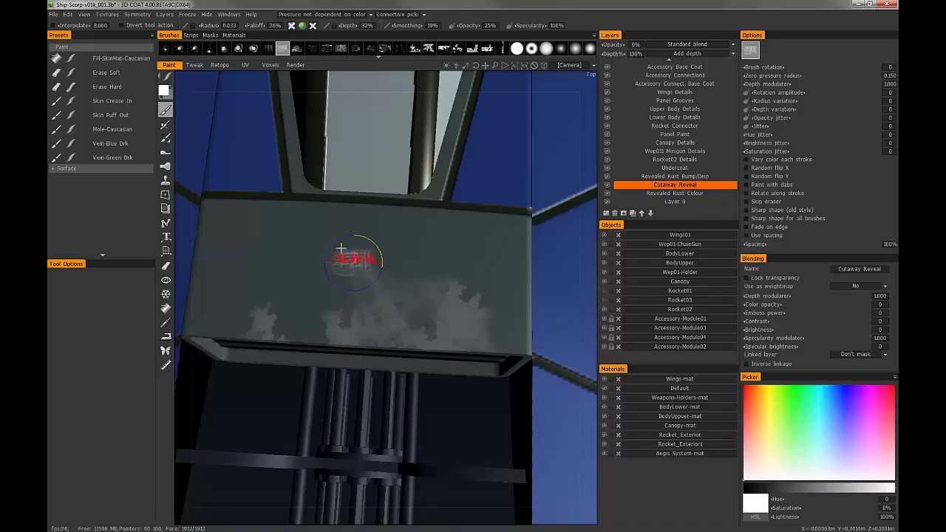
drag(304, 207, 352, 297)
key(ctrl+z)
drag(296, 200, 346, 279)
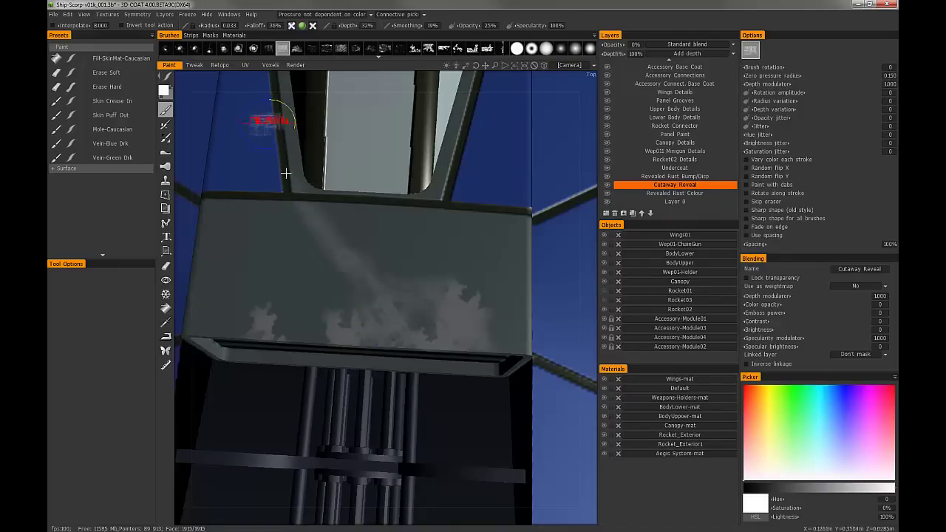
drag(292, 191, 341, 267)
scroll(331, 259, down, 12)
drag(299, 191, 375, 289)
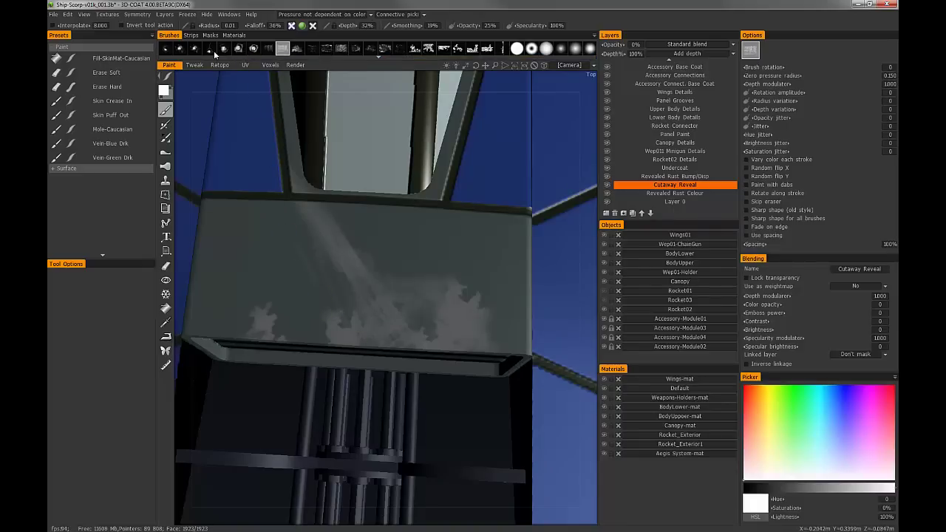
Paint small drip and splatter marks above the chipped area with a thin streak brush at 100% opacity
scroll(238, 48, down, 5)
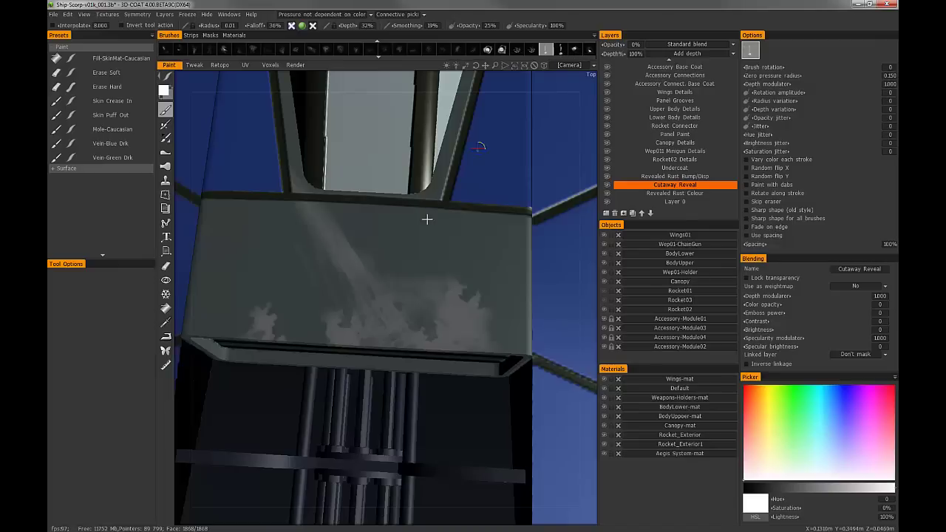
click(168, 78)
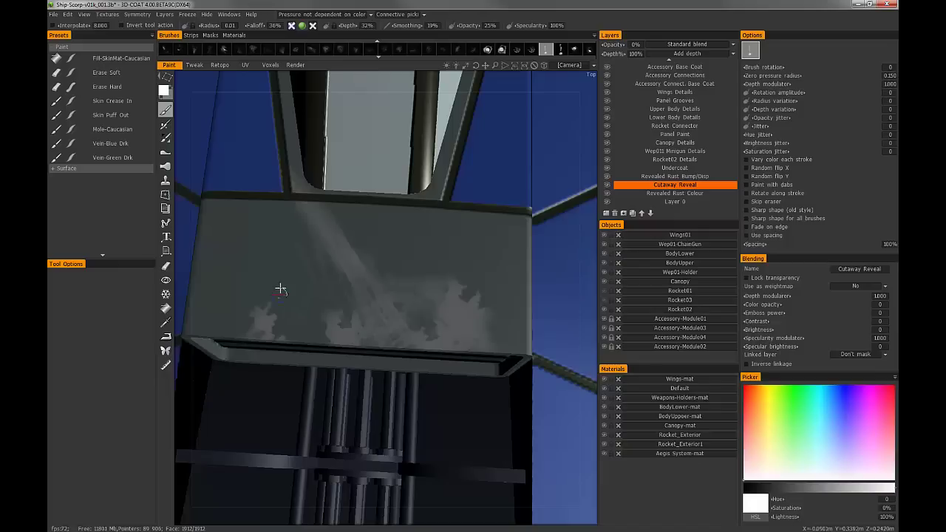
click(550, 26)
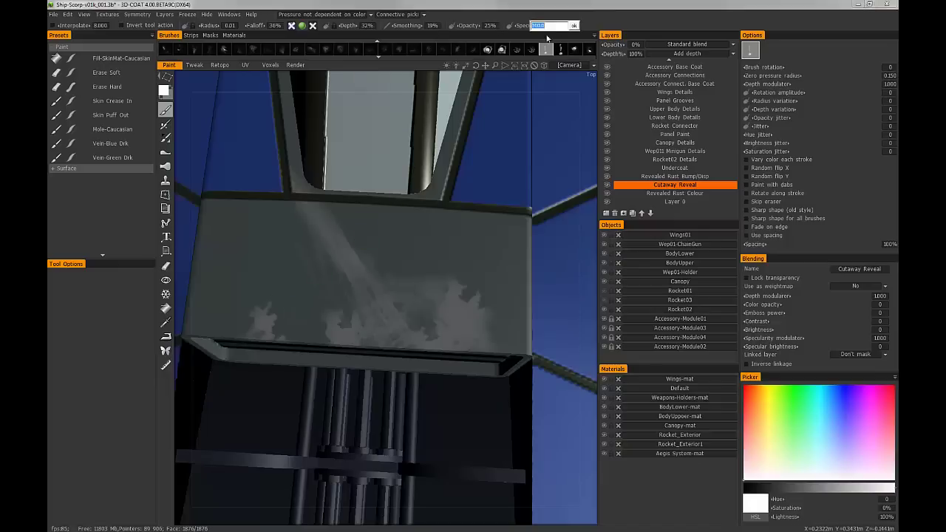
click(491, 26)
text(100)
key(Return)
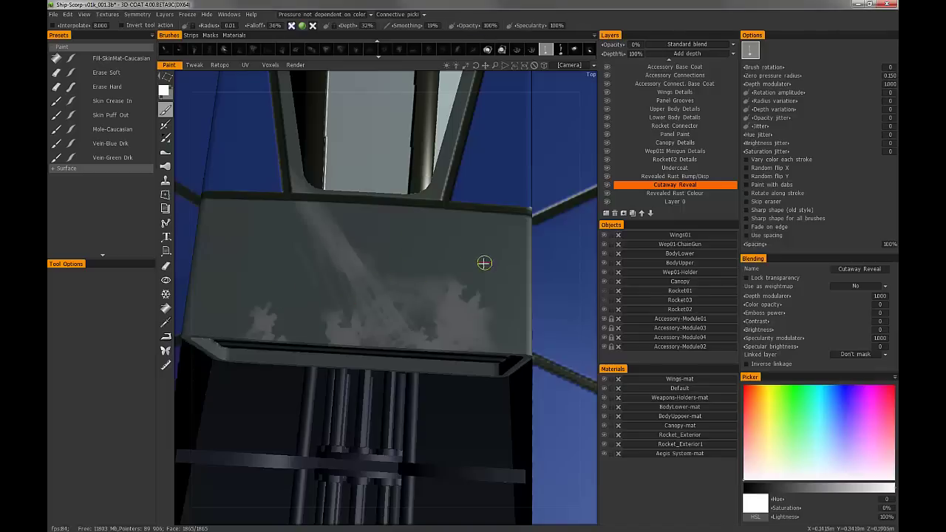
mouse_move(486, 226)
mouse_down()
mouse_move(444, 224)
mouse_move(452, 254)
mouse_up()
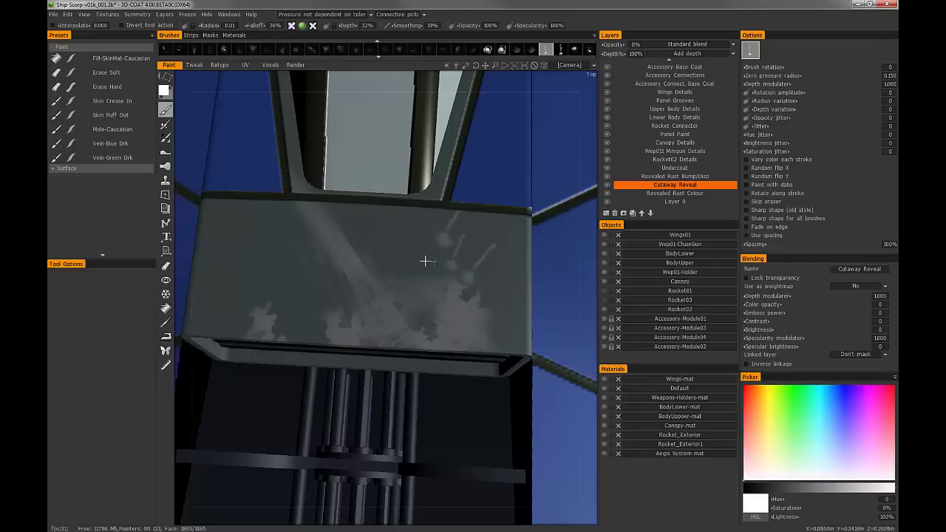
Switch to the Eraser and give it a broken chip texture from the wear brush set used for painting
scroll(424, 220, down, 5)
alt+drag(424, 221, 355, 256)
scroll(399, 282, up, 4)
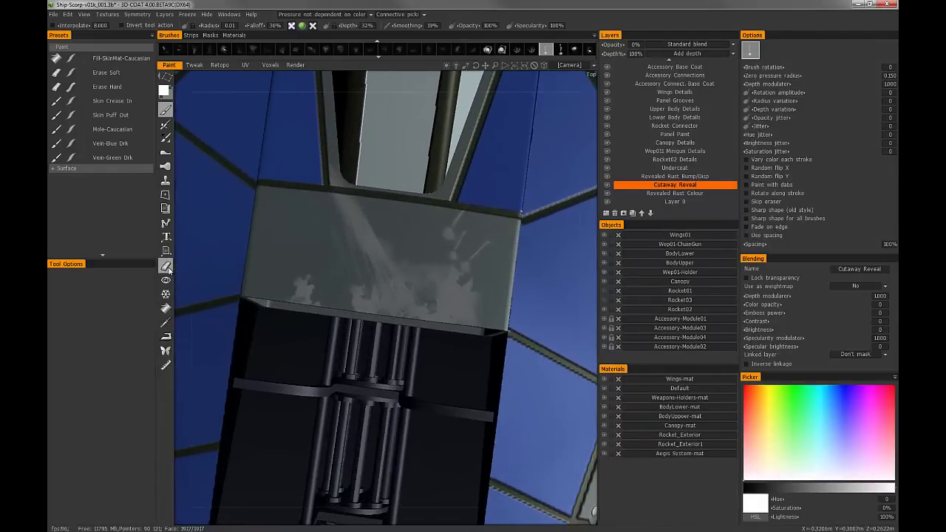
click(166, 267)
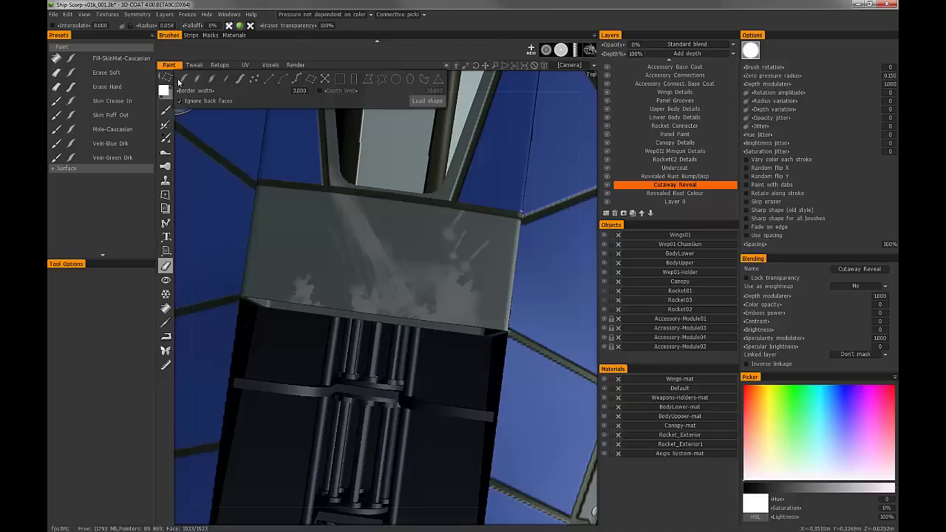
scroll(388, 49, up, 3)
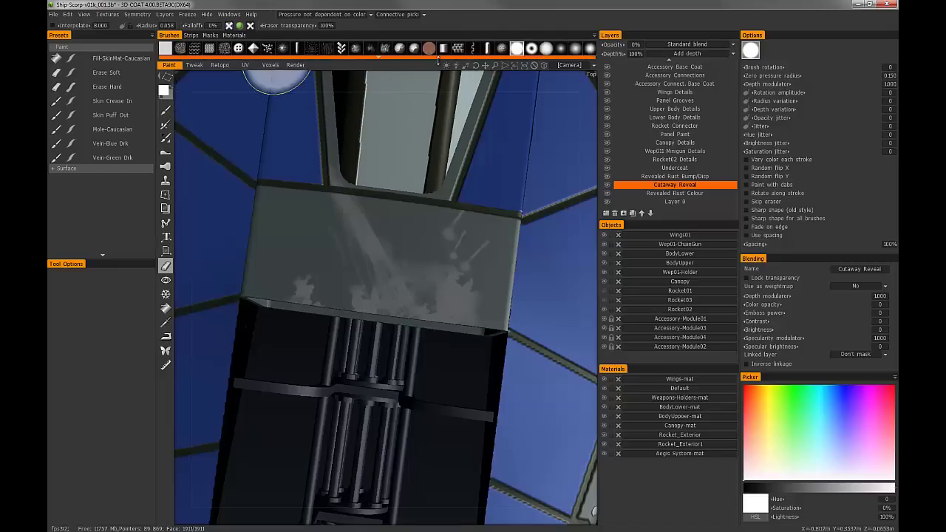
click(595, 37)
mouse_move(585, 77)
click(538, 98)
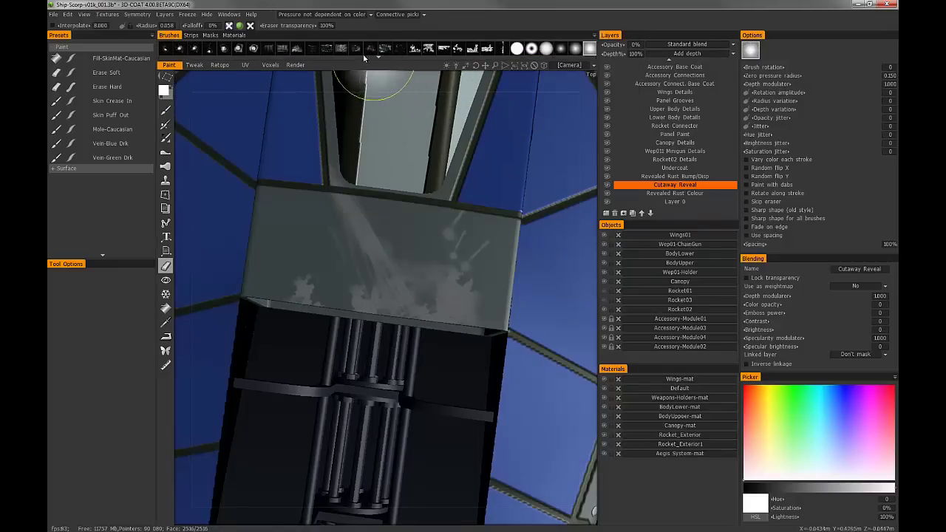
click(459, 49)
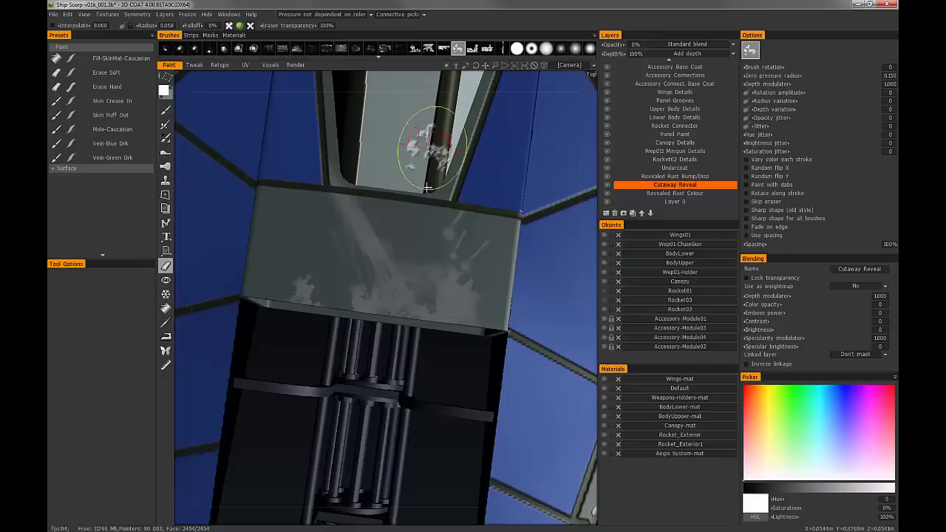
mouse_move(389, 261)
alt+mouse_down()
mouse_move(397, 239)
mouse_move(405, 256)
alt+mouse_up()
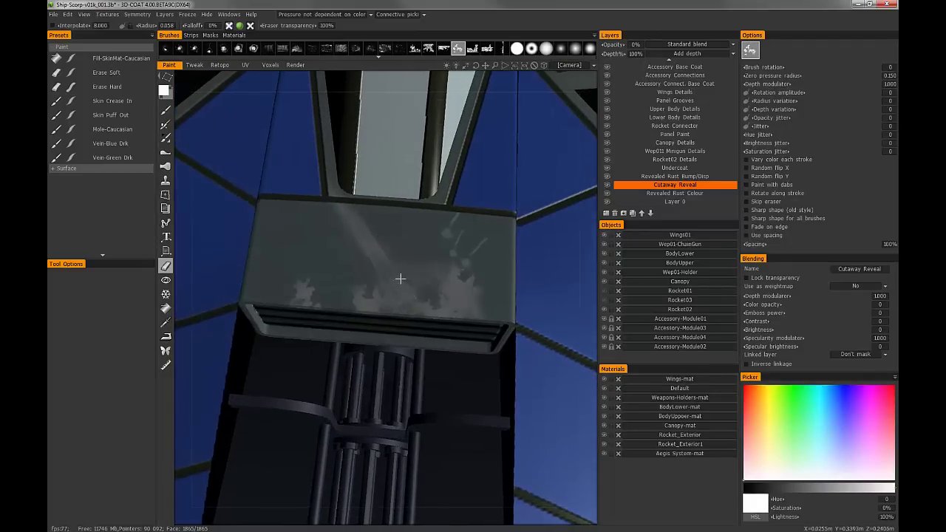
Break up the painted wear on the panel with the Eraser at 20% eraser transparency and 0.048 radius
click(326, 27)
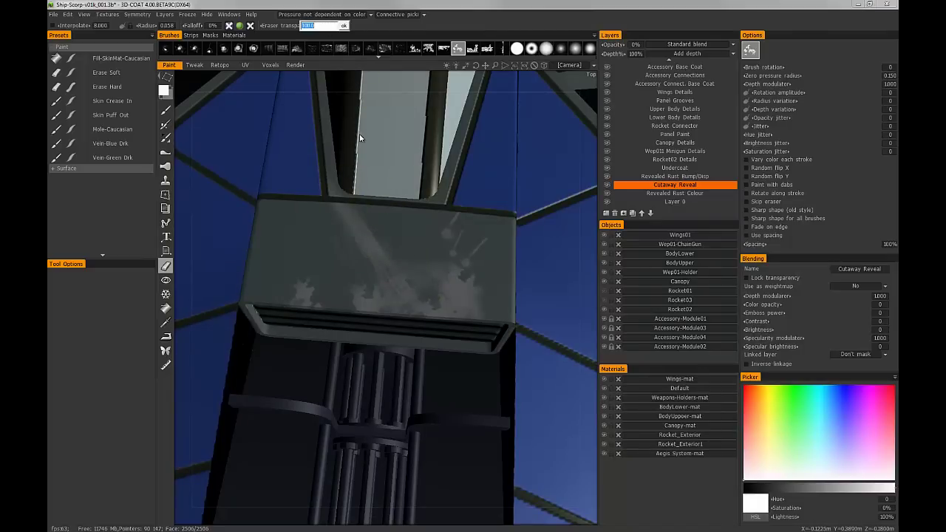
text(20)
key(Return)
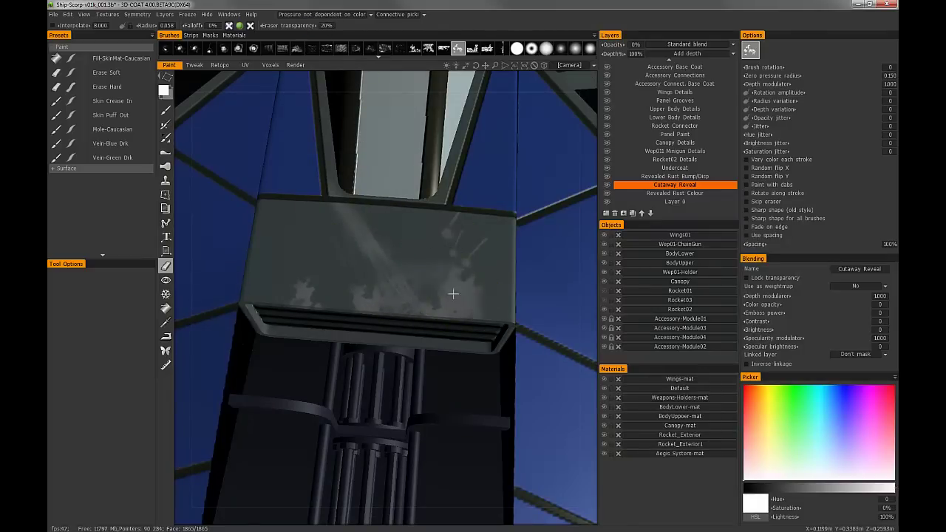
key(bracketleft)
key(bracketleft)
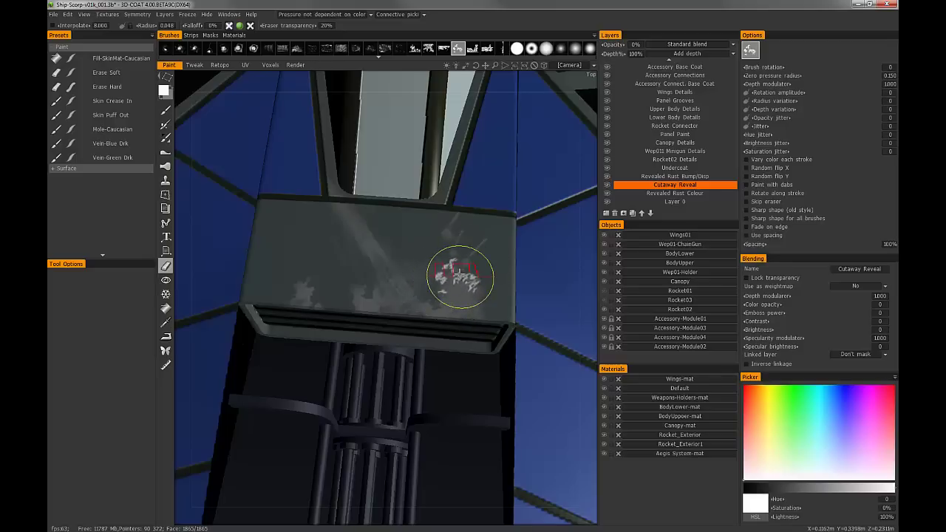
drag(459, 274, 444, 279)
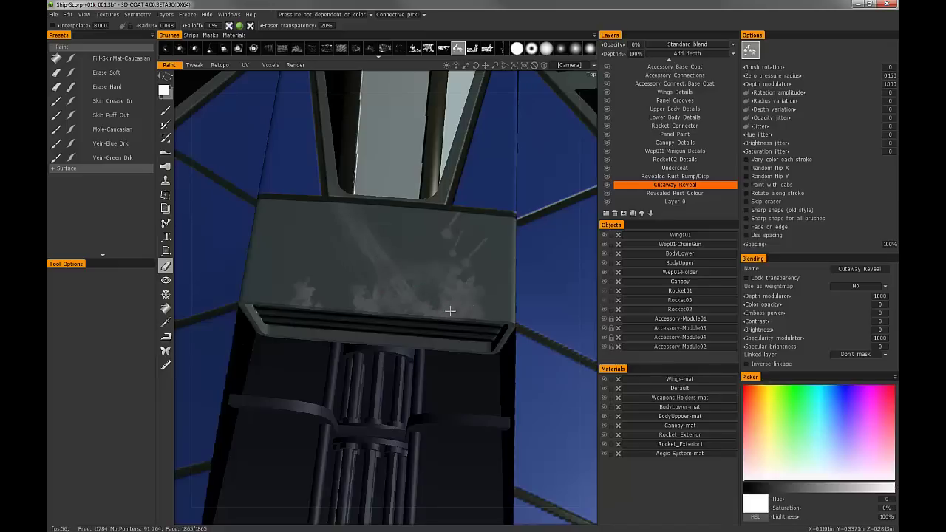
mouse_move(402, 233)
alt+mouse_down()
mouse_move(403, 221)
mouse_move(405, 257)
alt+mouse_up()
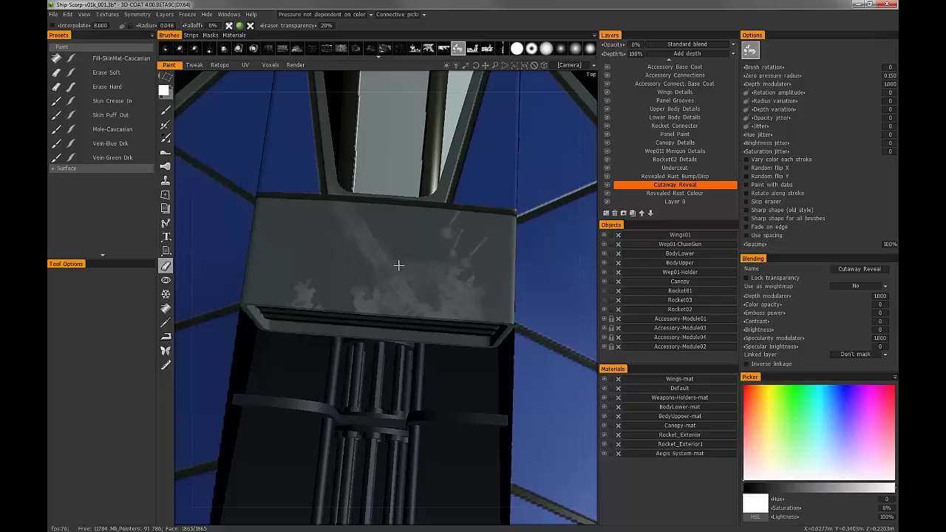
mouse_move(169, 79)
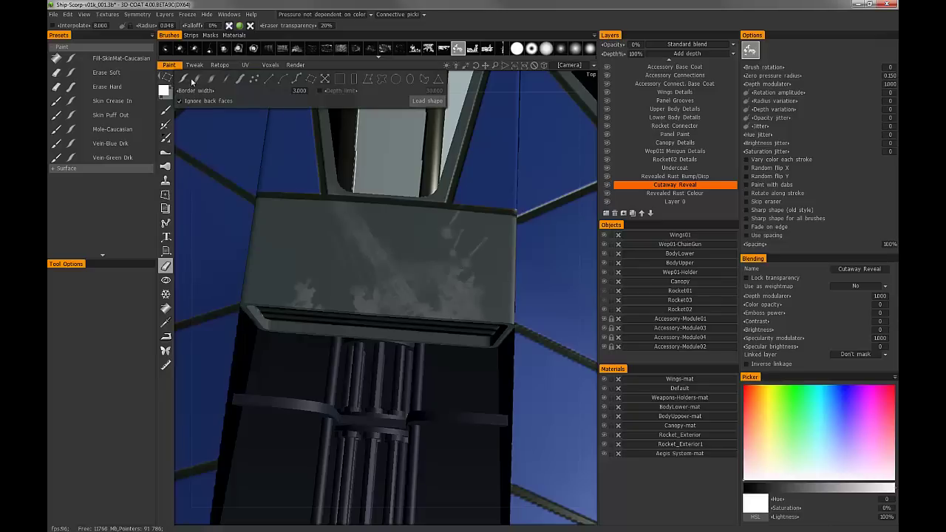
mouse_move(400, 265)
right_down()
mouse_move(411, 254)
mouse_move(398, 260)
right_up()
alt+drag(398, 261, 400, 249)
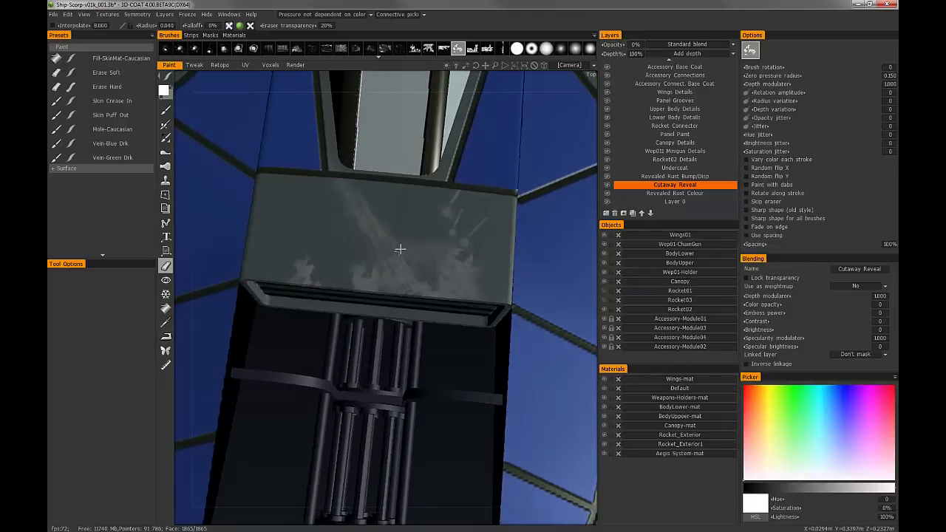
Set up the paint brush on the Revealed Rust Bump/Disp layer to affect only depth, with a depth of 5%
click(678, 177)
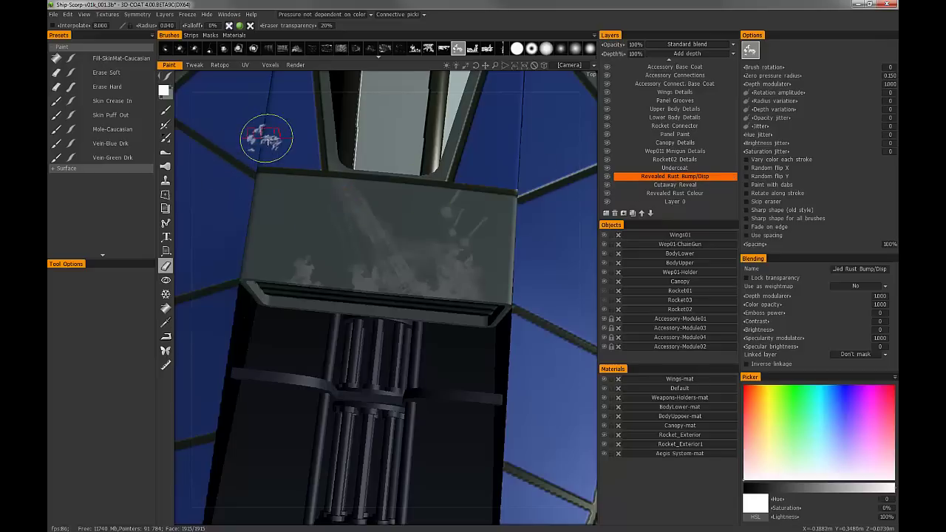
click(166, 110)
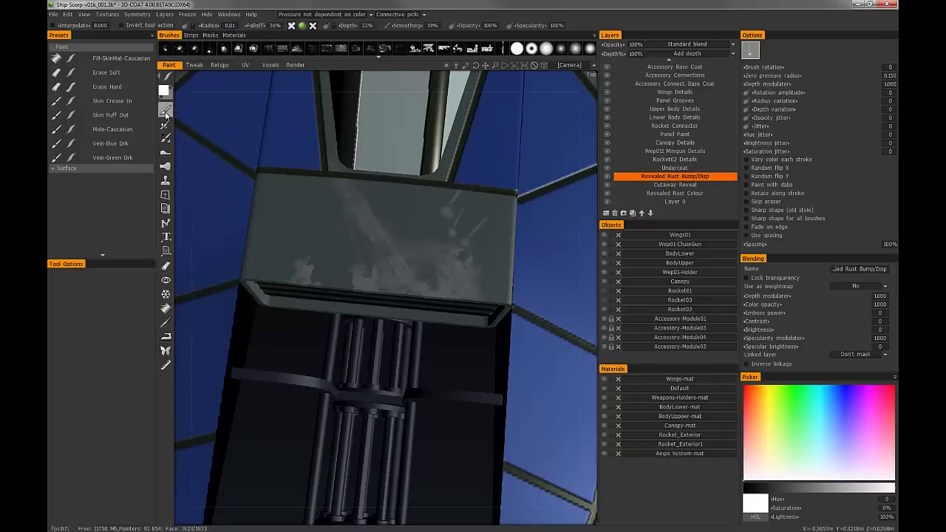
click(302, 27)
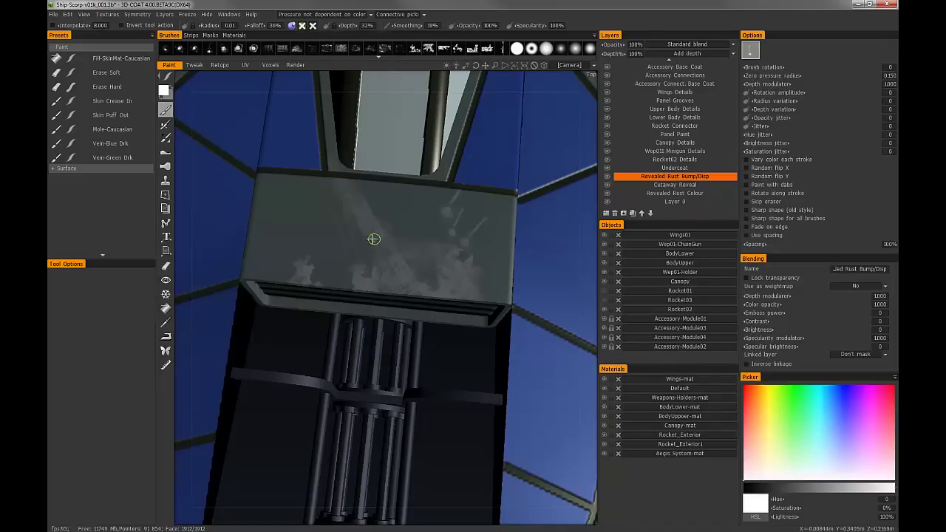
click(368, 26)
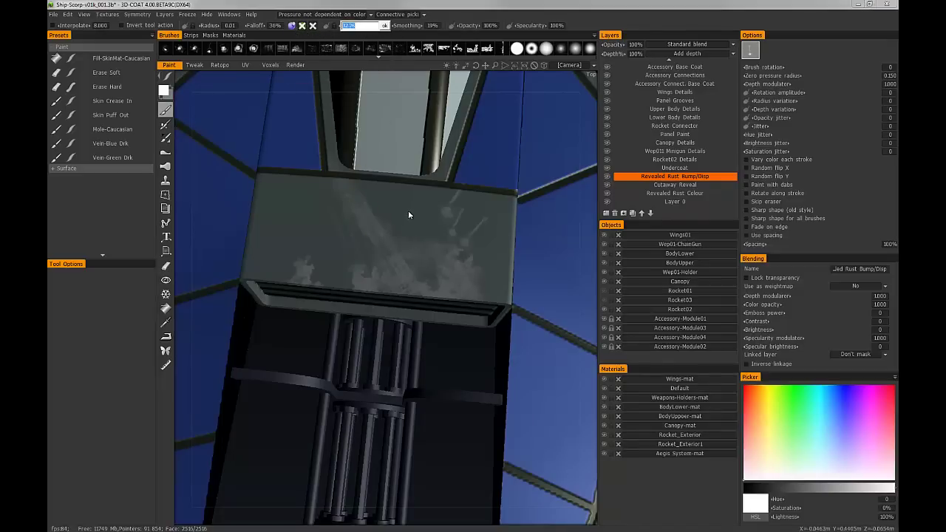
text(5)
key(Return)
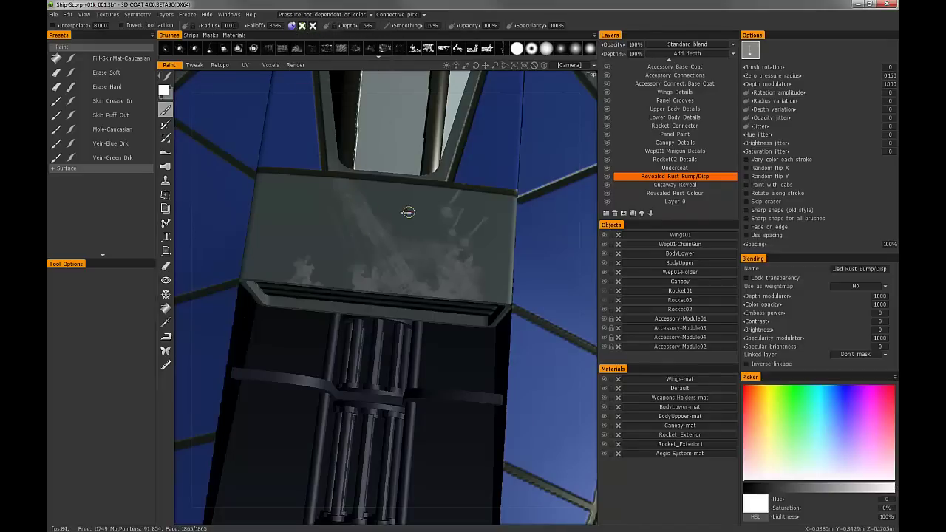
Paint coarse rust bumps on the worn panel with a chip-textured brush at 0.041 radius and Rotate along stroke enabled
scroll(381, 237, up, 4)
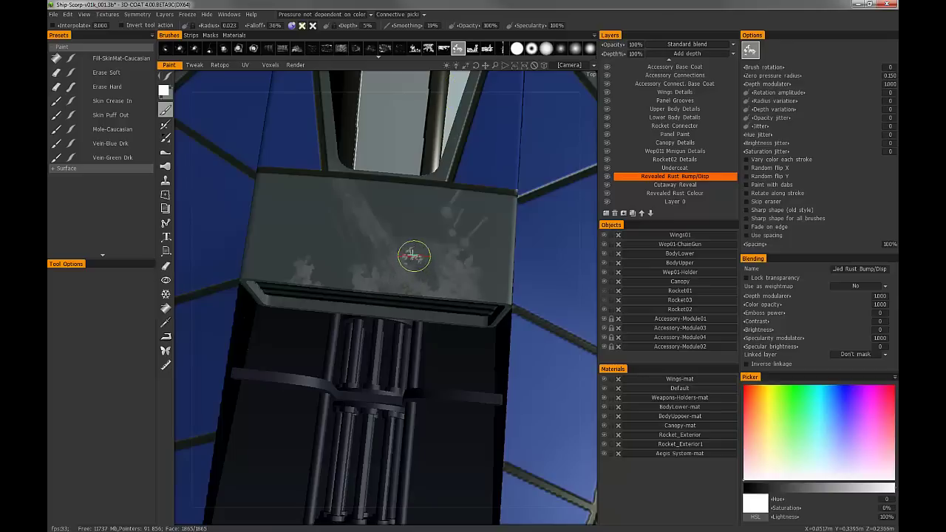
mouse_move(402, 256)
alt+mouse_down()
mouse_move(384, 235)
mouse_move(400, 248)
mouse_move(350, 242)
mouse_move(439, 264)
mouse_move(440, 175)
mouse_move(450, 228)
mouse_move(389, 249)
mouse_move(359, 215)
mouse_move(406, 180)
alt+mouse_up()
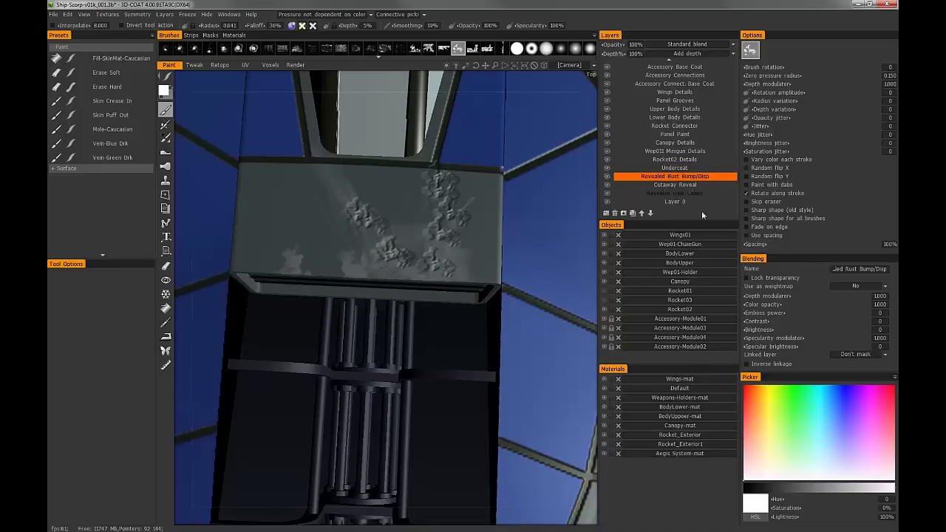
alt+drag(358, 252, 332, 218)
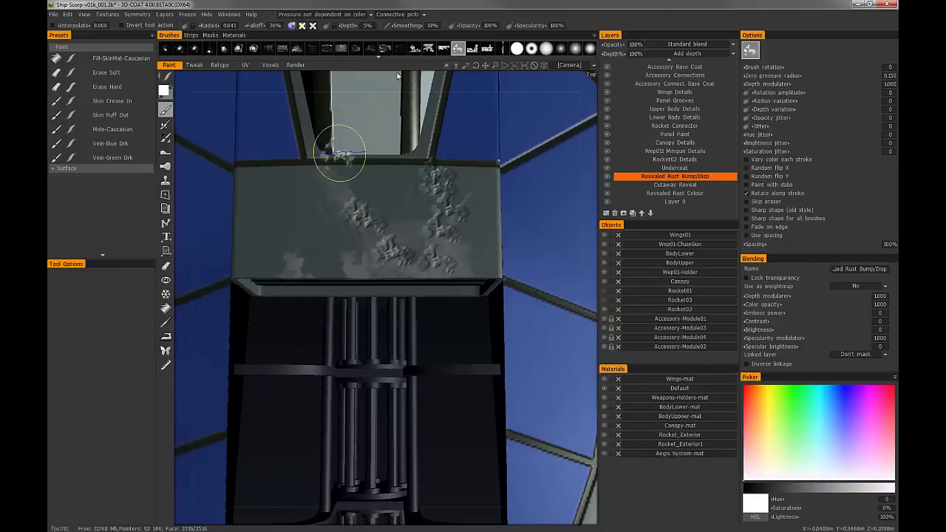
Set the brush depth to 2% and cover the worn areas of the panel with finer rust bumps
click(364, 26)
key(Return)
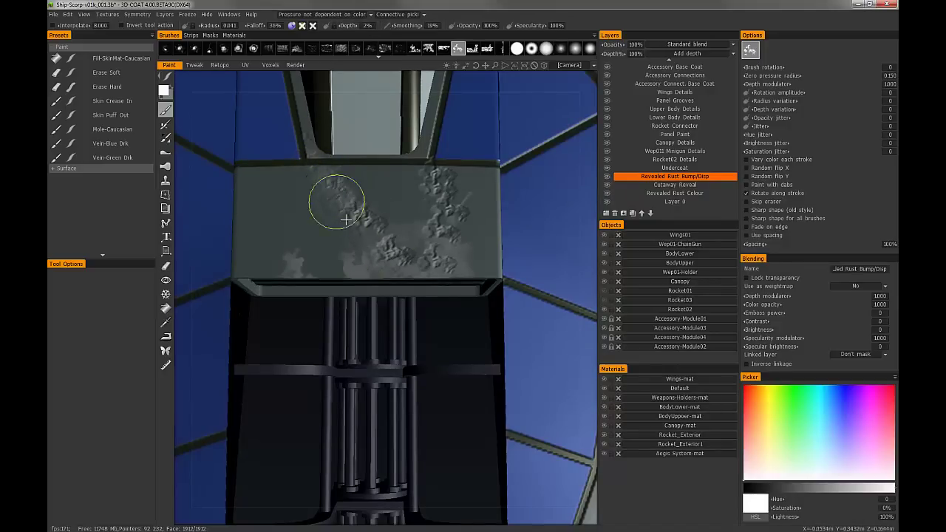
mouse_move(388, 272)
mouse_down()
mouse_move(465, 268)
mouse_move(353, 270)
mouse_move(401, 213)
mouse_move(448, 227)
mouse_move(364, 262)
mouse_move(344, 199)
mouse_move(319, 188)
mouse_up()
mouse_move(311, 136)
mouse_down()
mouse_move(301, 147)
mouse_move(310, 173)
mouse_move(396, 259)
mouse_move(312, 258)
mouse_move(273, 271)
mouse_move(372, 262)
mouse_move(446, 234)
mouse_move(444, 208)
mouse_move(450, 238)
mouse_move(428, 276)
mouse_move(462, 217)
mouse_move(435, 242)
mouse_move(401, 202)
mouse_move(318, 210)
mouse_move(303, 229)
mouse_up()
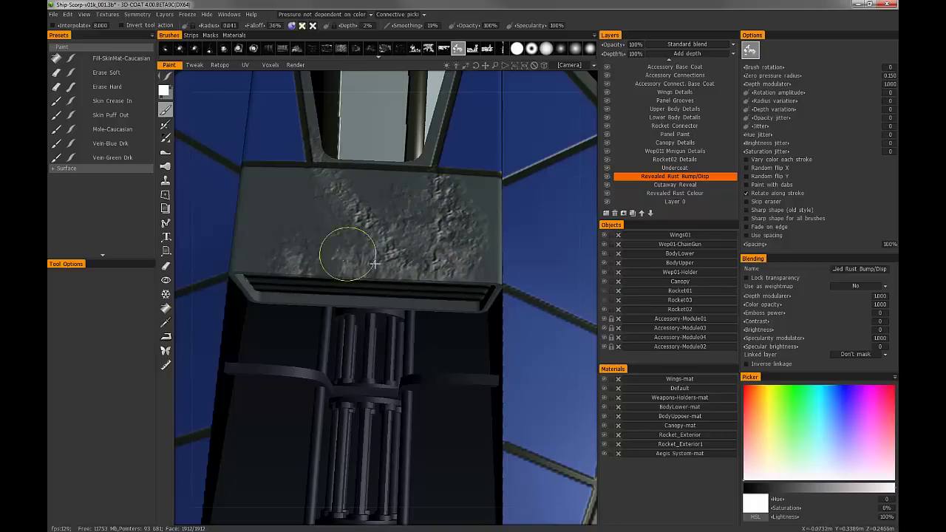
mouse_move(403, 197)
alt+mouse_down()
mouse_move(407, 106)
mouse_move(410, 157)
alt+mouse_up()
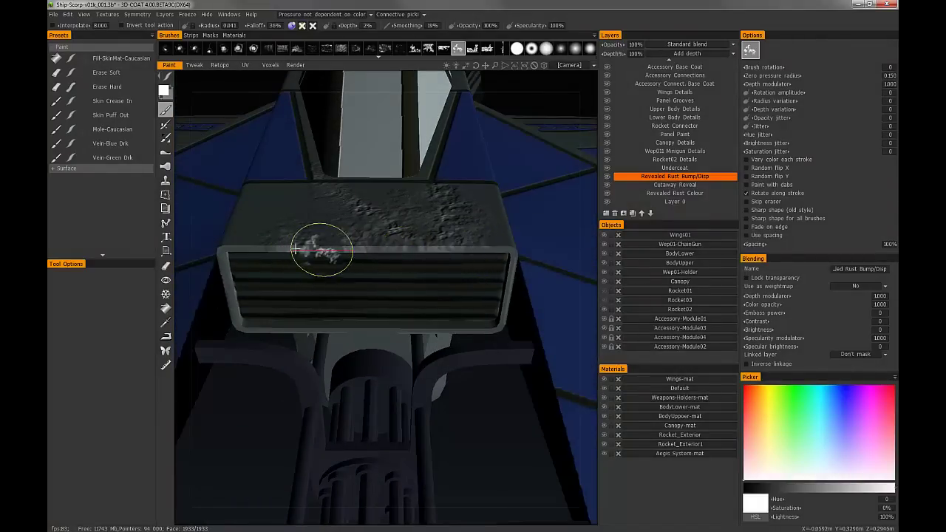
alt+drag(345, 190, 342, 249)
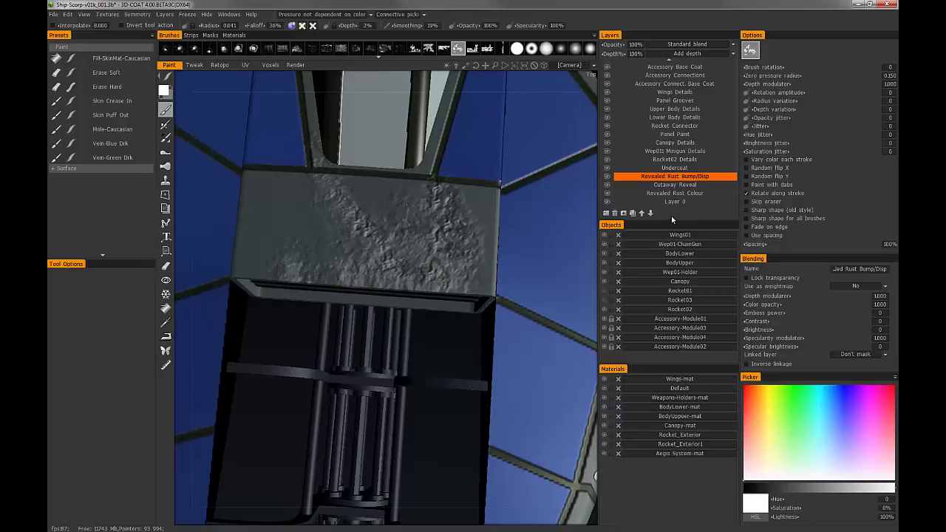
Link the Revealed Rust Bump/Disp layer to Cutaway Reveal so its bumps are masked by the painted wear
ctrl+click(678, 169)
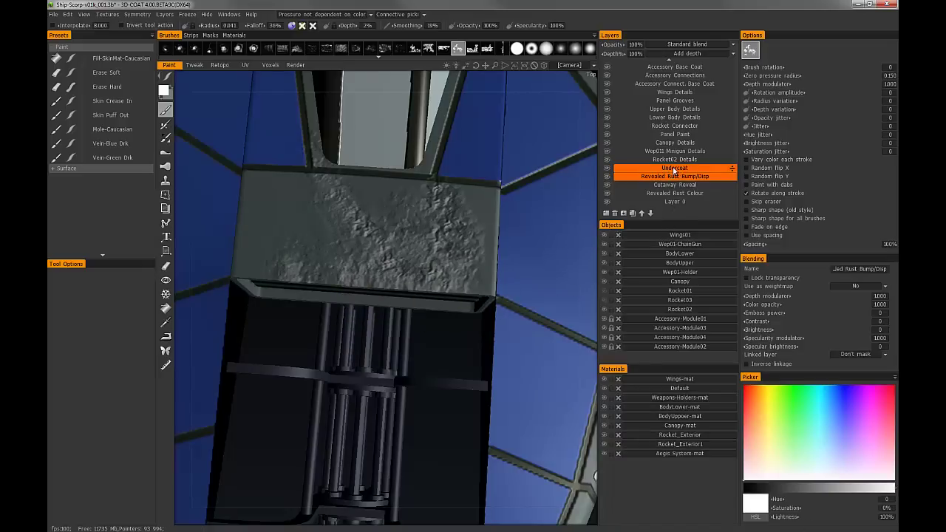
click(668, 178)
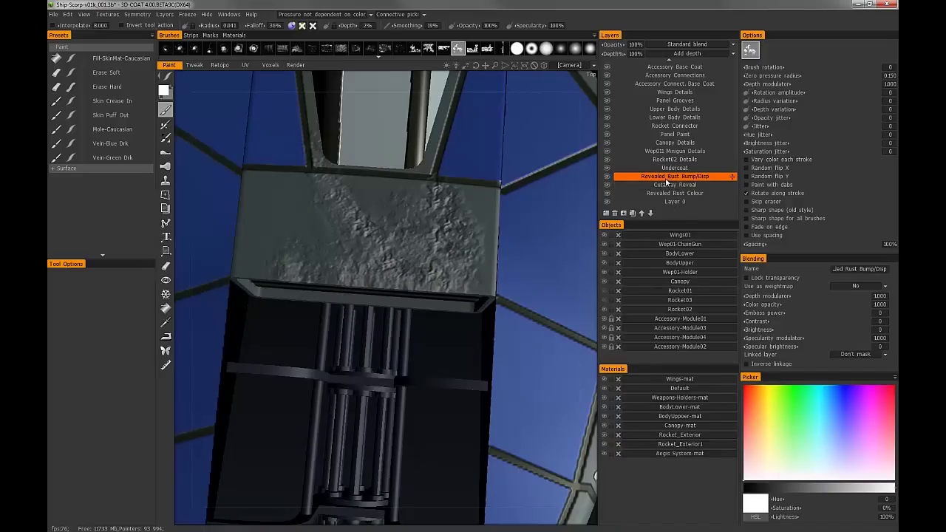
ctrl+click(674, 185)
click(664, 179)
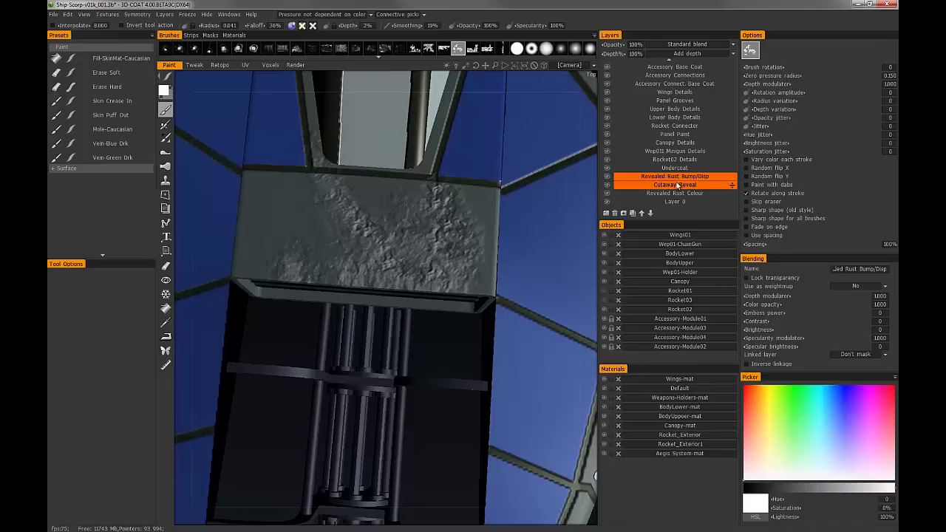
click(854, 355)
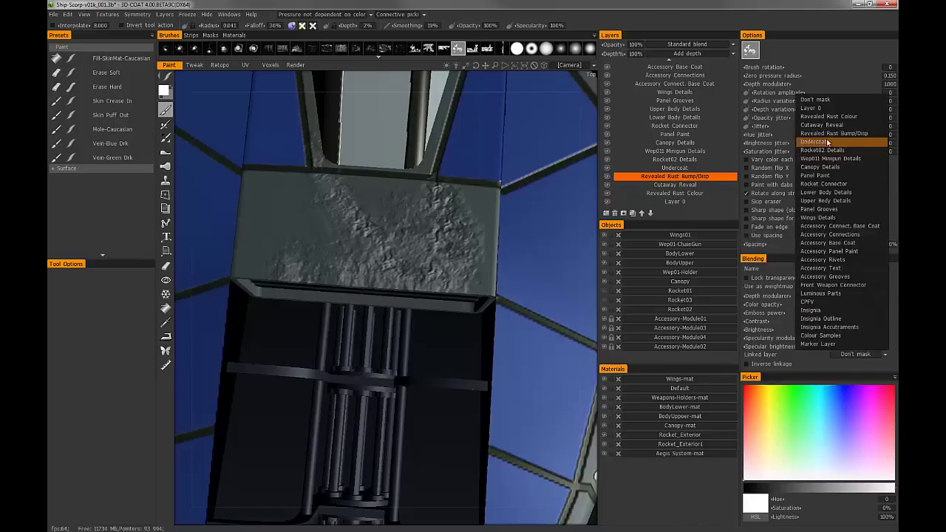
click(823, 127)
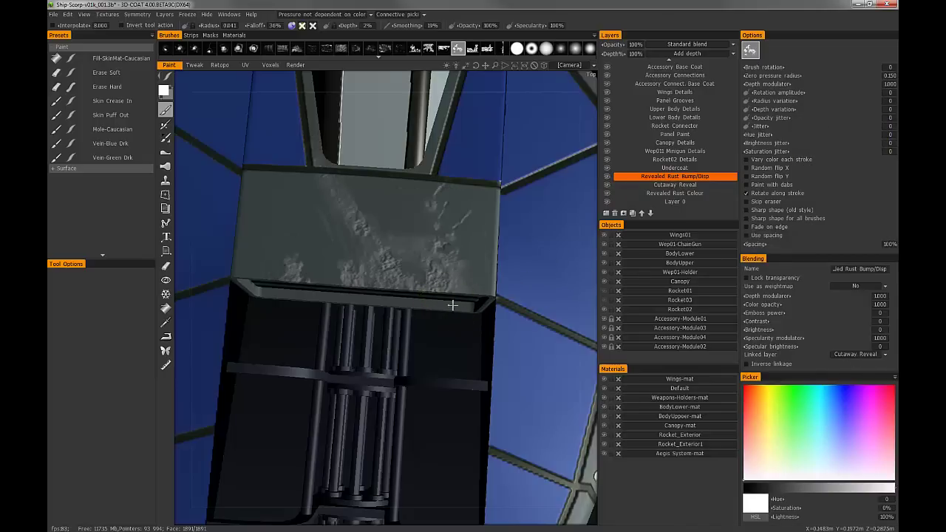
Paint more bump detail into the masked wear on the panel, reducing the brush radius to 0.023 for the smaller marks
middle_drag(452, 304, 466, 326)
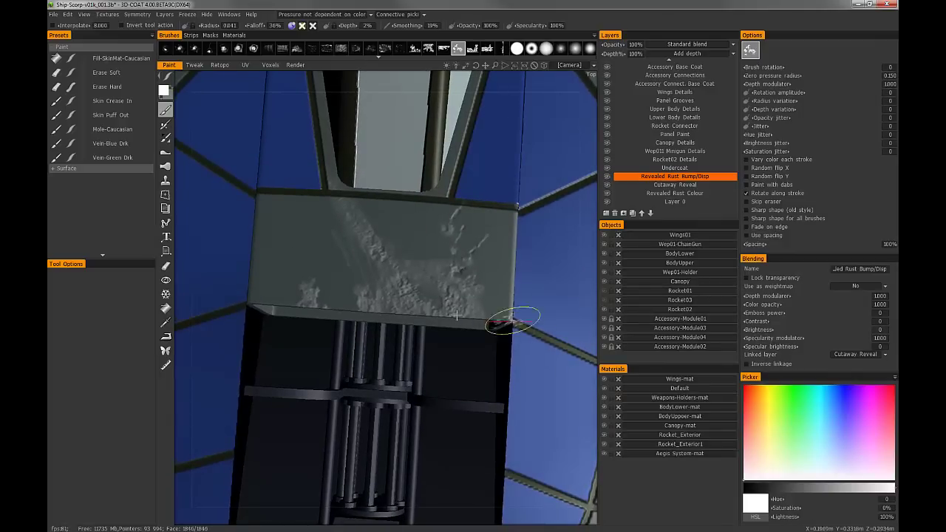
alt+drag(402, 248, 400, 268)
mouse_move(314, 307)
mouse_down()
mouse_move(306, 302)
mouse_move(359, 236)
mouse_move(338, 216)
mouse_move(338, 247)
mouse_move(362, 296)
mouse_move(448, 255)
mouse_move(452, 288)
mouse_move(447, 236)
mouse_up()
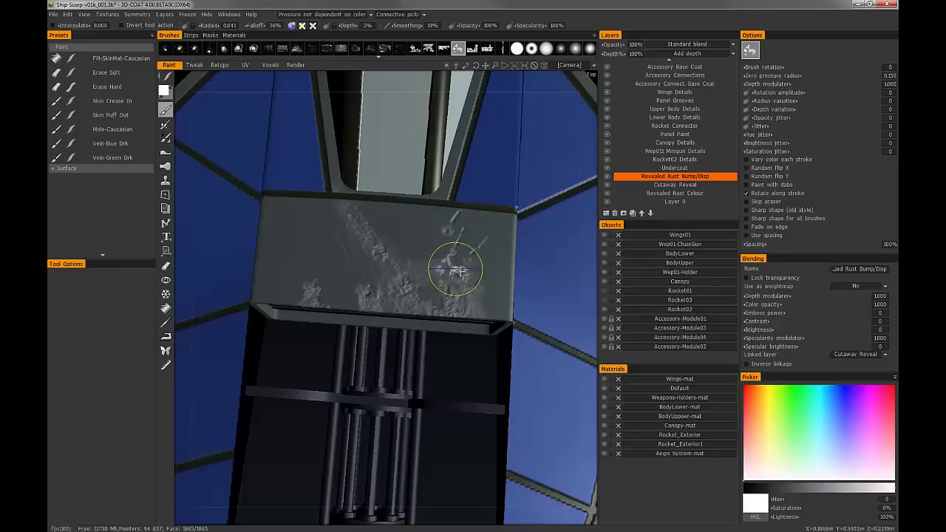
mouse_move(422, 255)
alt+mouse_down()
mouse_move(424, 165)
mouse_move(427, 256)
alt+mouse_up()
right_drag(443, 259, 426, 257)
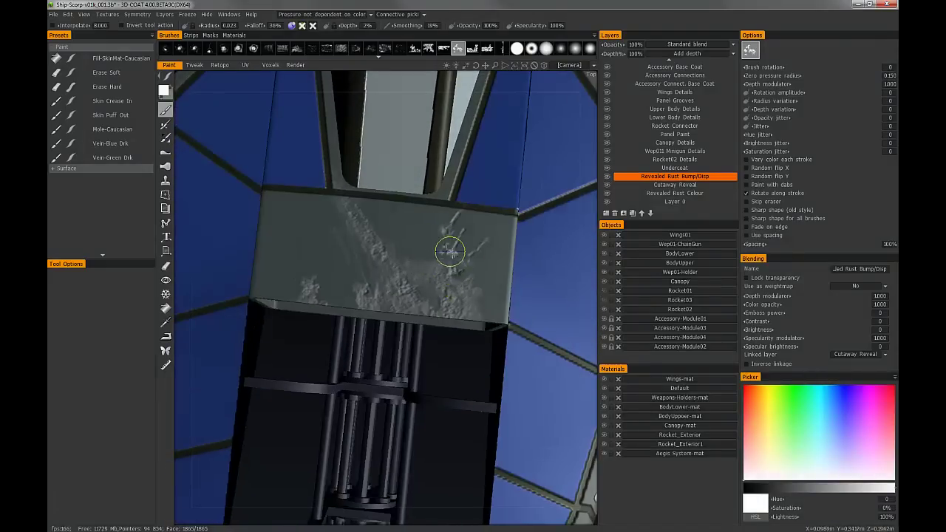
mouse_move(436, 218)
alt+mouse_down()
mouse_move(448, 232)
mouse_move(471, 233)
alt+mouse_up()
mouse_move(377, 267)
alt+mouse_down()
mouse_move(362, 278)
mouse_move(358, 261)
alt+mouse_up()
mouse_move(461, 309)
alt+mouse_down()
mouse_move(418, 220)
mouse_move(417, 261)
mouse_move(423, 252)
alt+mouse_up()
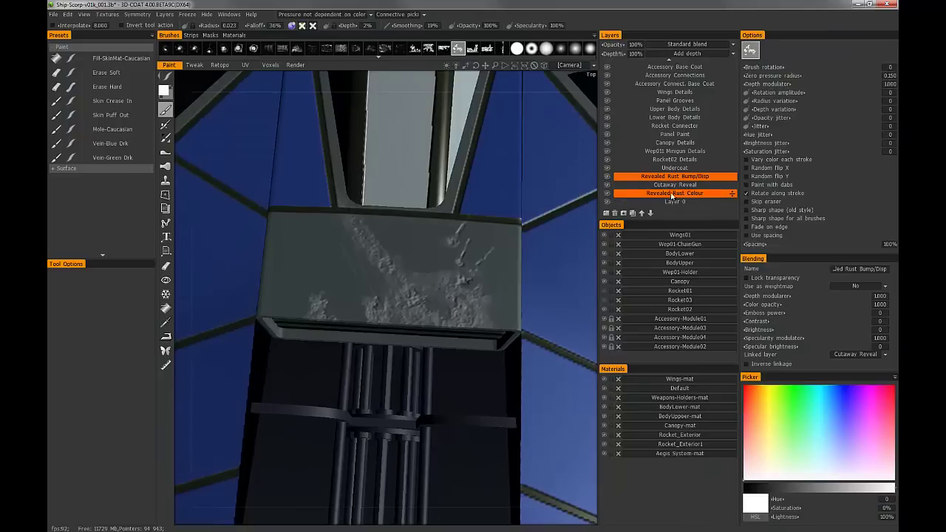
Make Revealed Rust Colour the active layer and pick a rust brown with hue about 38, 95% saturation and 41% lightness
click(673, 195)
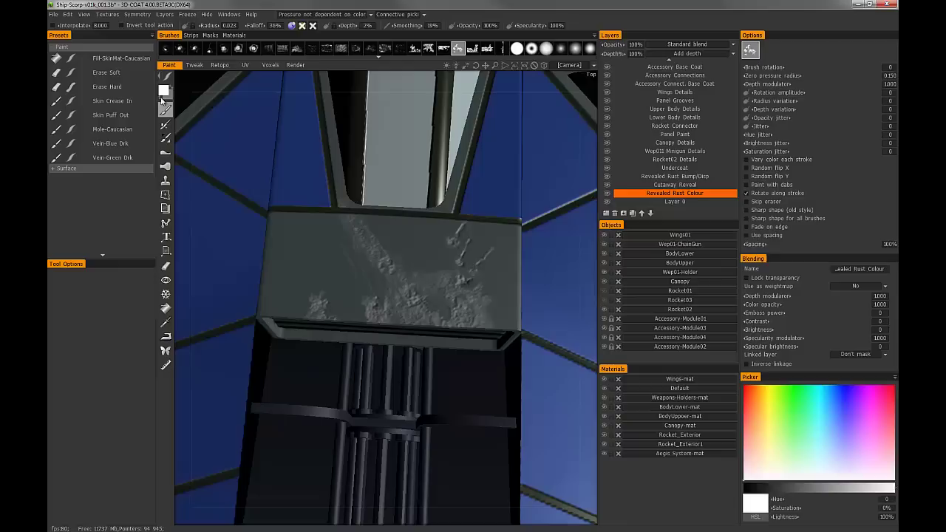
click(169, 96)
click(163, 93)
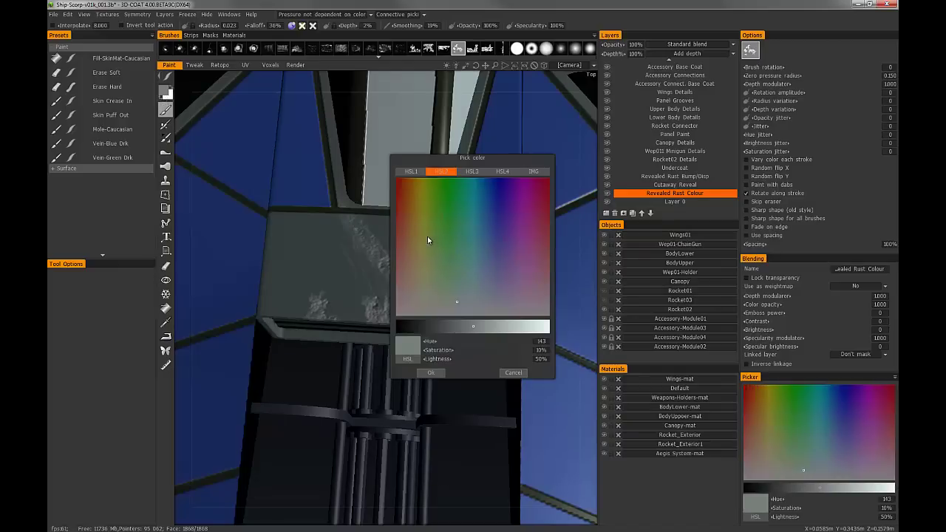
drag(411, 211, 411, 189)
drag(460, 329, 448, 327)
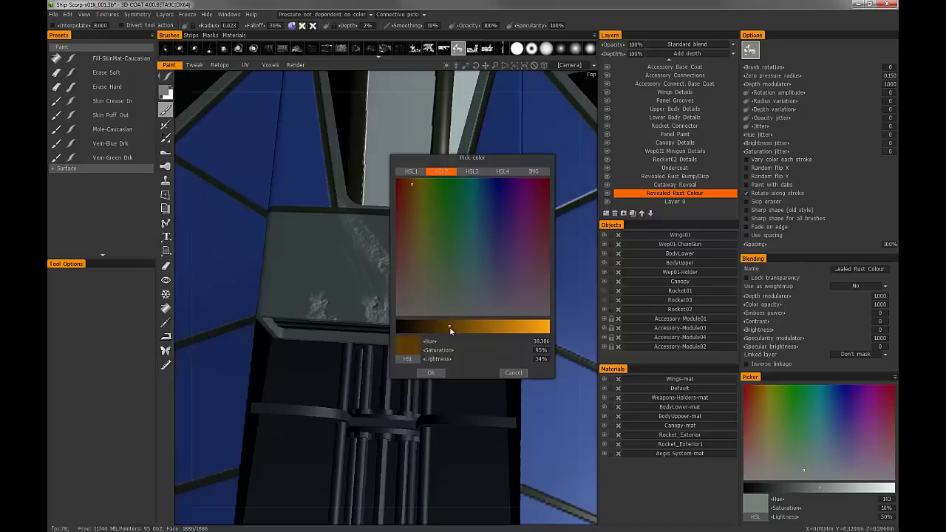
drag(458, 331, 464, 331)
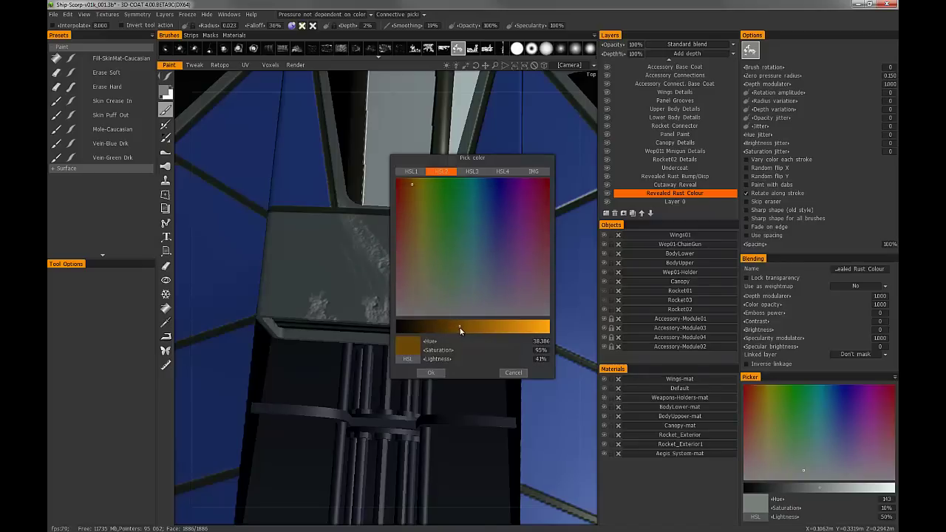
click(429, 375)
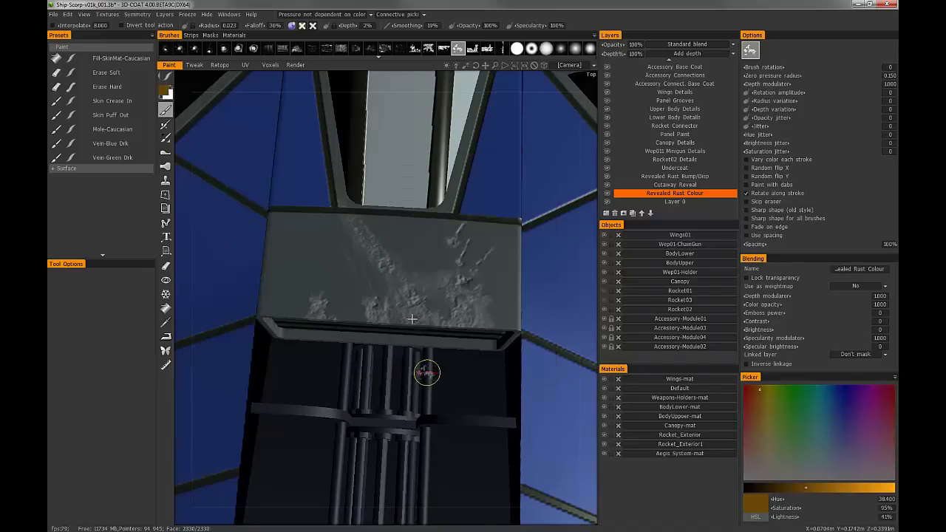
Set the brush opacity to 20% and make the brush affect only colour, without depth or specularity
click(485, 25)
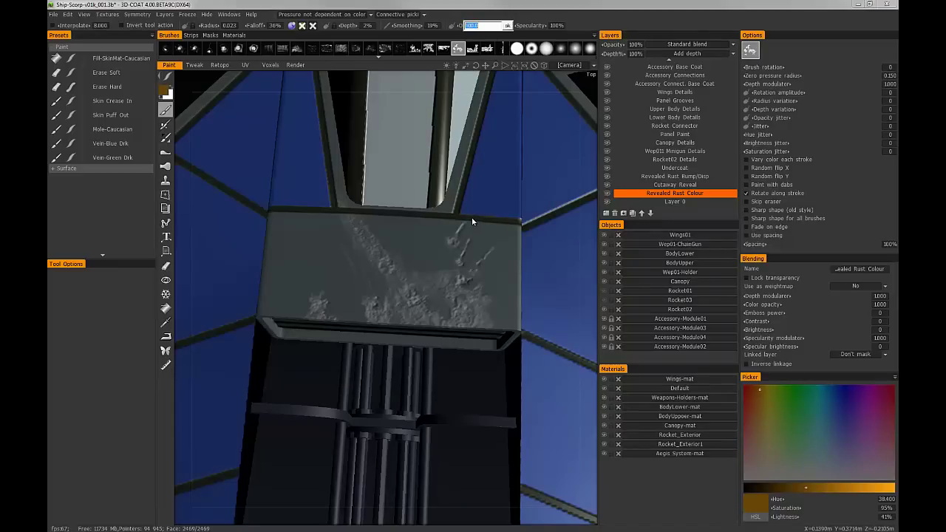
text(20)
key(Return)
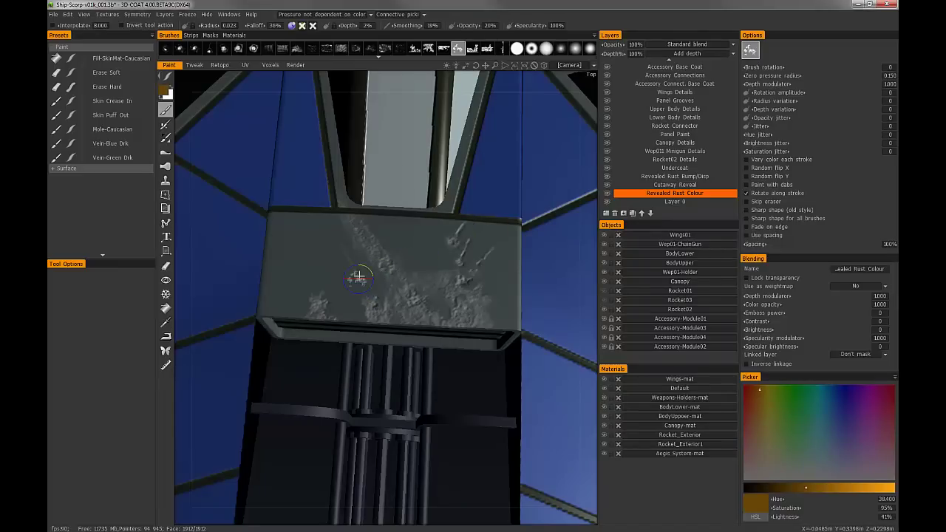
click(302, 27)
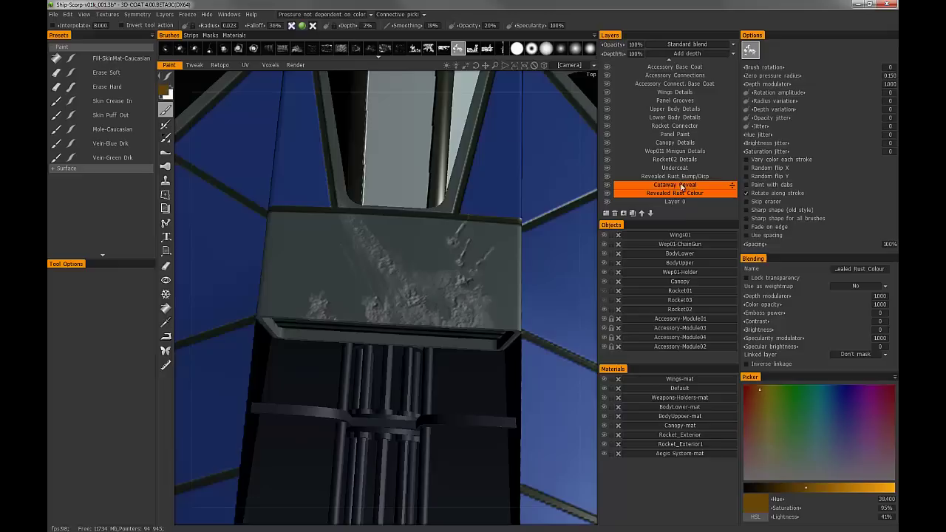
Paint rust brown over the bumpy worn patches and the diagonal streak on the Revealed Rust Colour layer
mouse_move(419, 304)
alt+mouse_down()
mouse_move(333, 315)
mouse_move(320, 305)
alt+mouse_up()
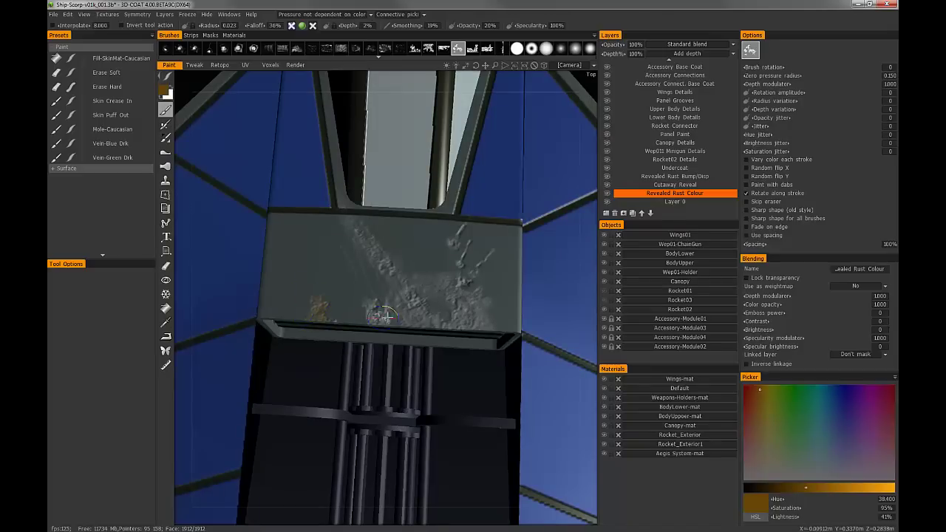
click(675, 168)
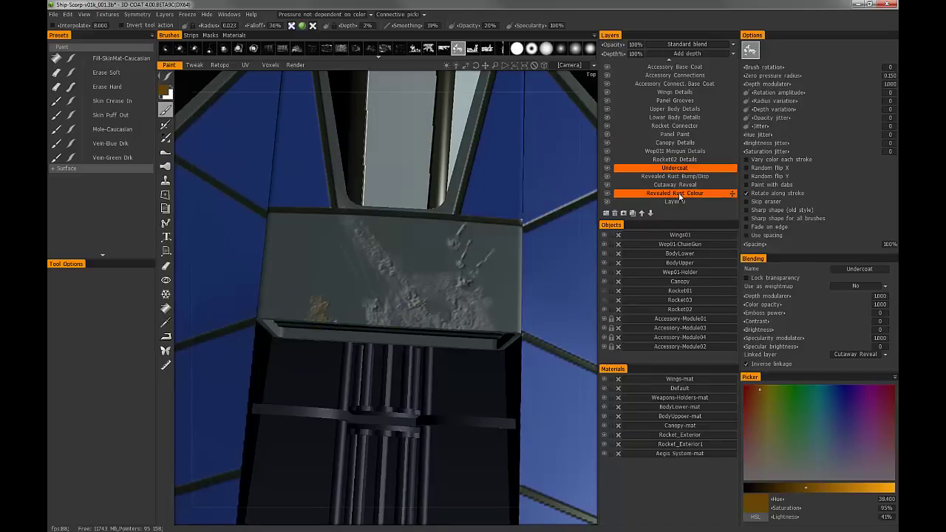
click(668, 194)
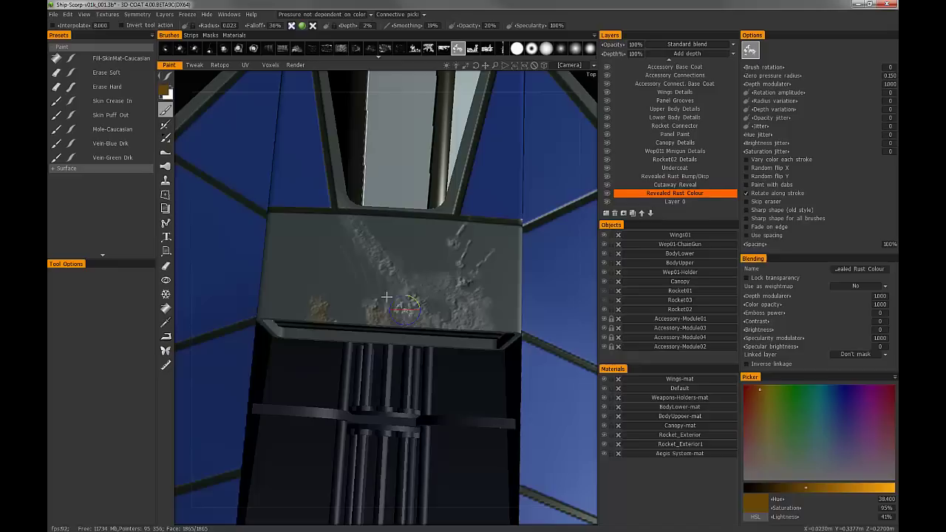
drag(390, 297, 466, 322)
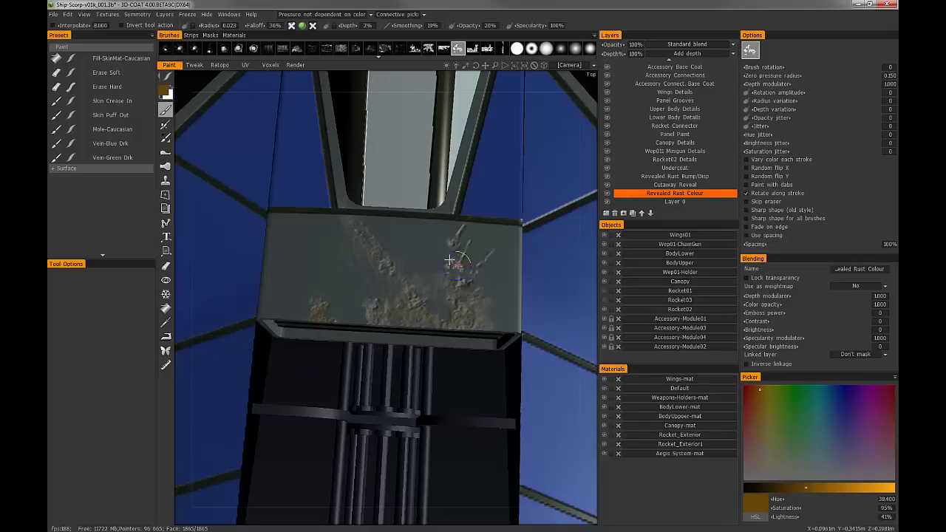
alt+drag(439, 255, 447, 279)
alt+right_drag(447, 280, 455, 237)
alt+middle_drag(455, 236, 418, 245)
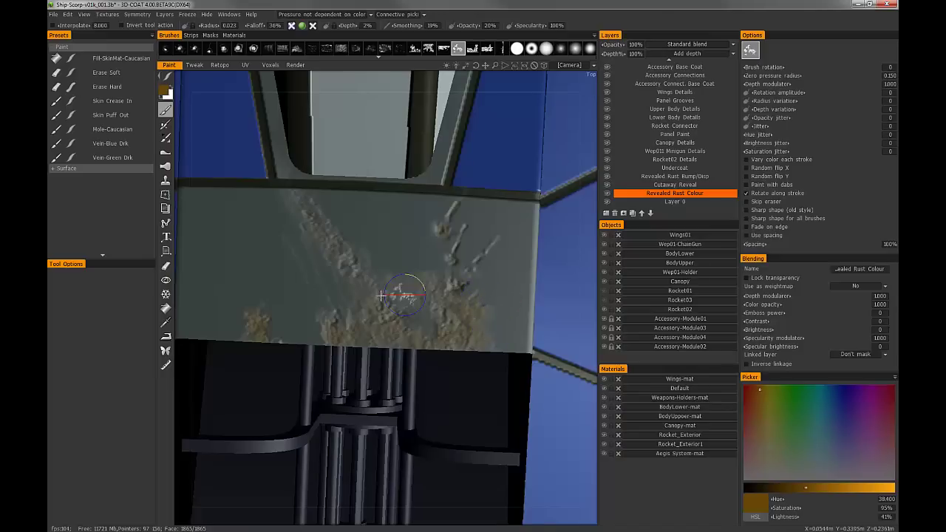
mouse_move(378, 294)
middle_down()
mouse_move(395, 258)
mouse_move(412, 281)
mouse_move(378, 253)
mouse_move(422, 254)
mouse_move(397, 274)
middle_up()
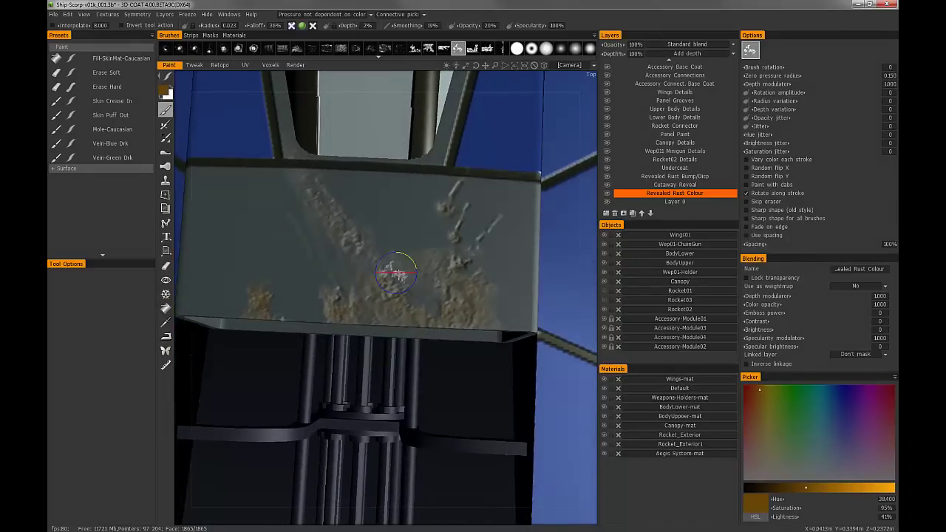
Paint white on the Cutaway Reveal layer to expose more rust around the lower middle of the panel
click(674, 187)
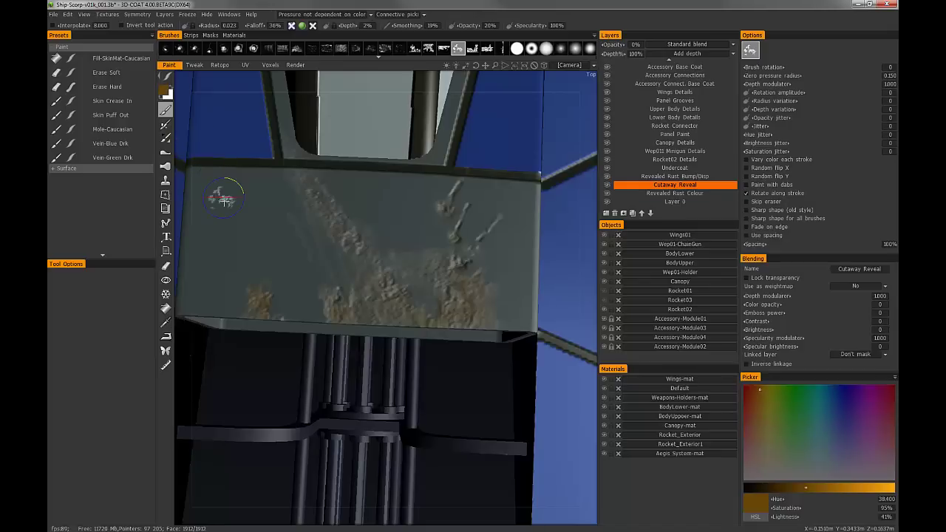
key(x)
alt+drag(351, 249, 323, 271)
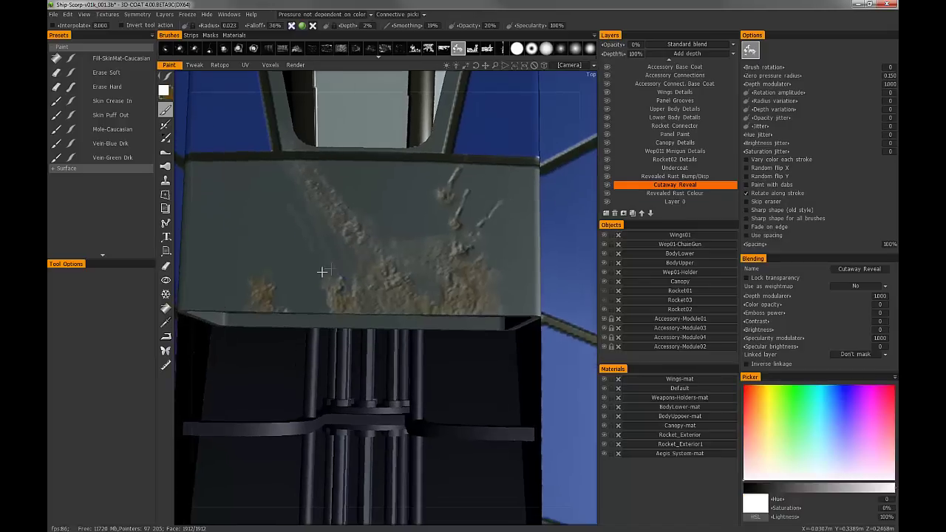
middle_drag(323, 270, 332, 275)
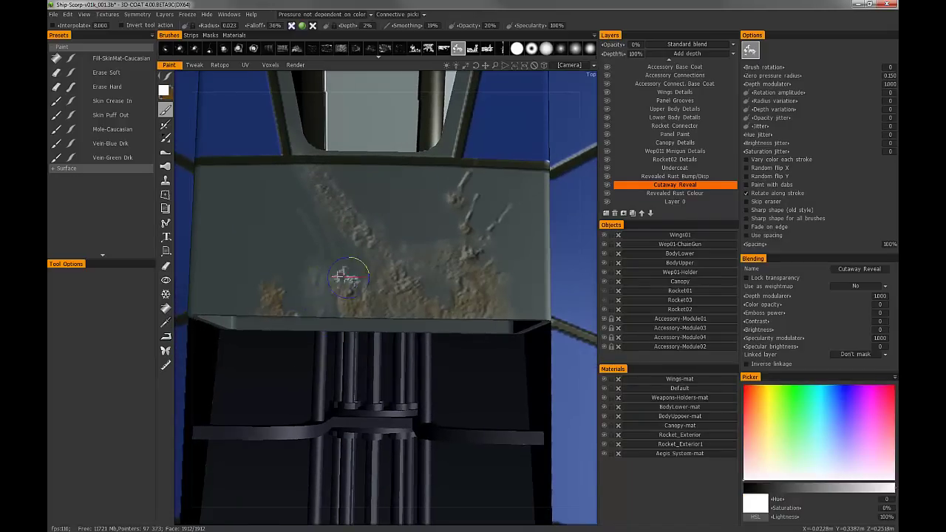
mouse_move(352, 260)
mouse_down()
mouse_move(361, 272)
mouse_move(322, 284)
mouse_move(329, 304)
mouse_up()
Paint more wear on the Cutaway Reveal layer between the diagonal streak and the worn patches beside it, using a textured brush alpha
click(517, 49)
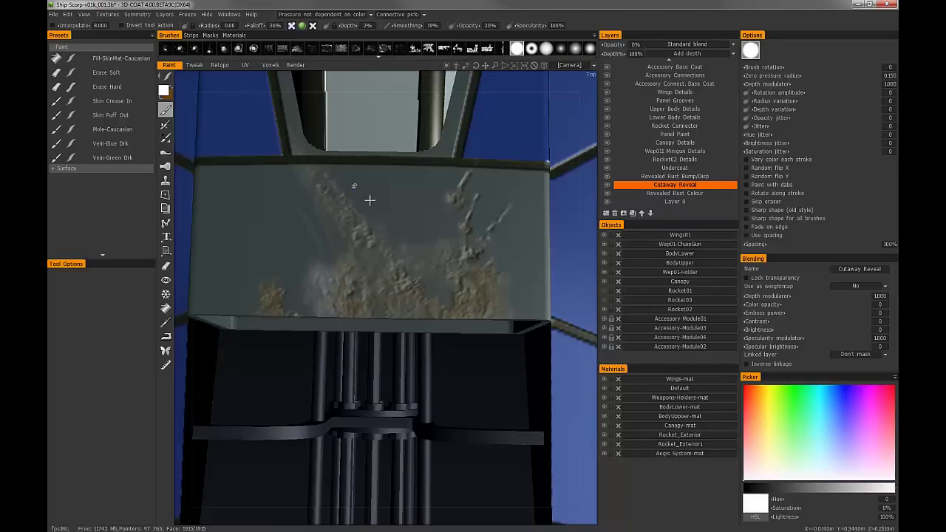
alt+drag(368, 207, 379, 226)
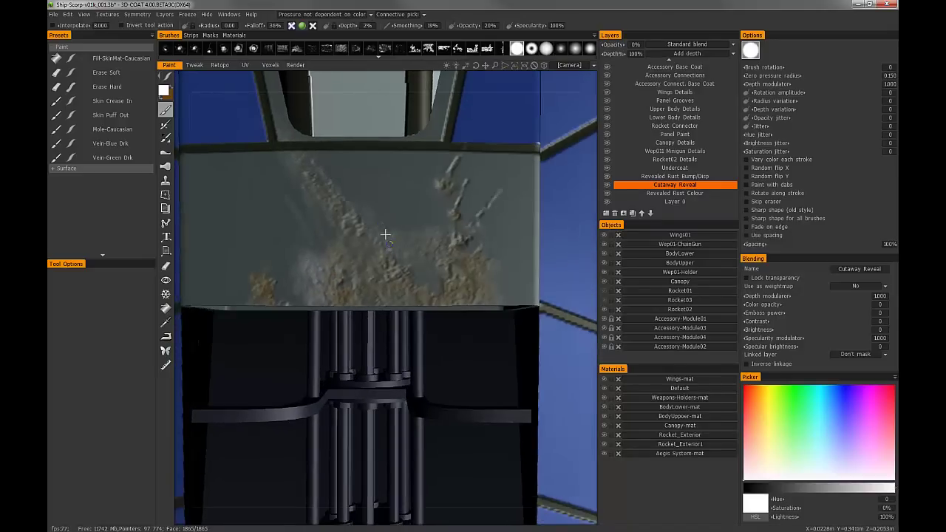
right_drag(390, 233, 378, 229)
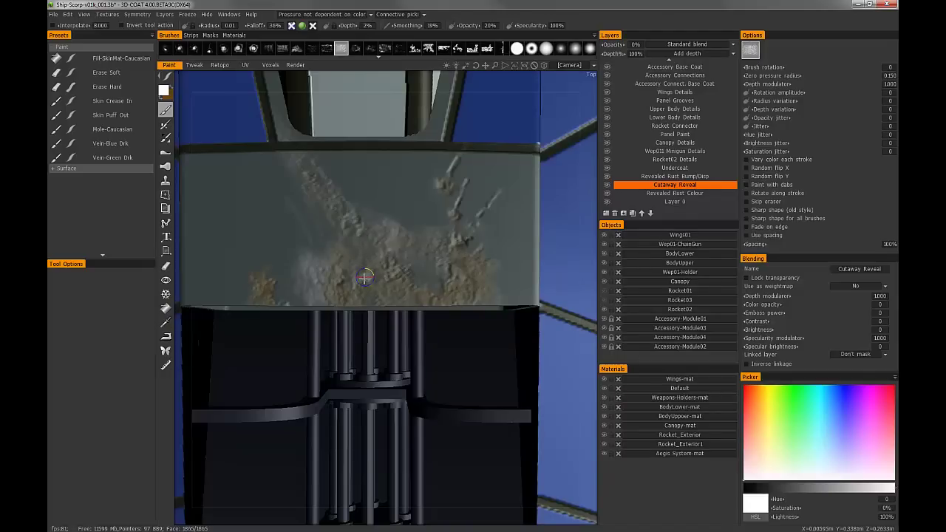
middle_drag(365, 276, 343, 262)
key(bracketright)
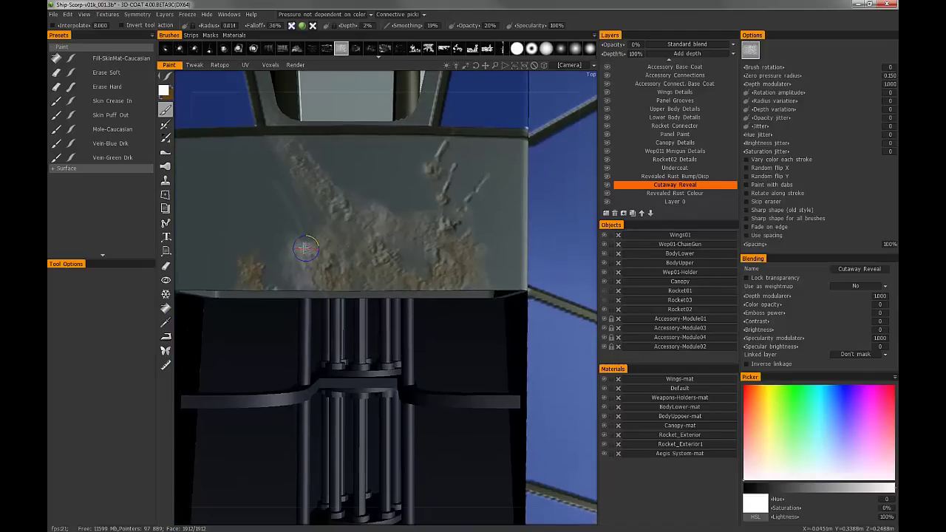
click(304, 249)
Set the brush opacity to 40% and paint a soft worn patch on the clean area left of the diagonal streak
click(490, 26)
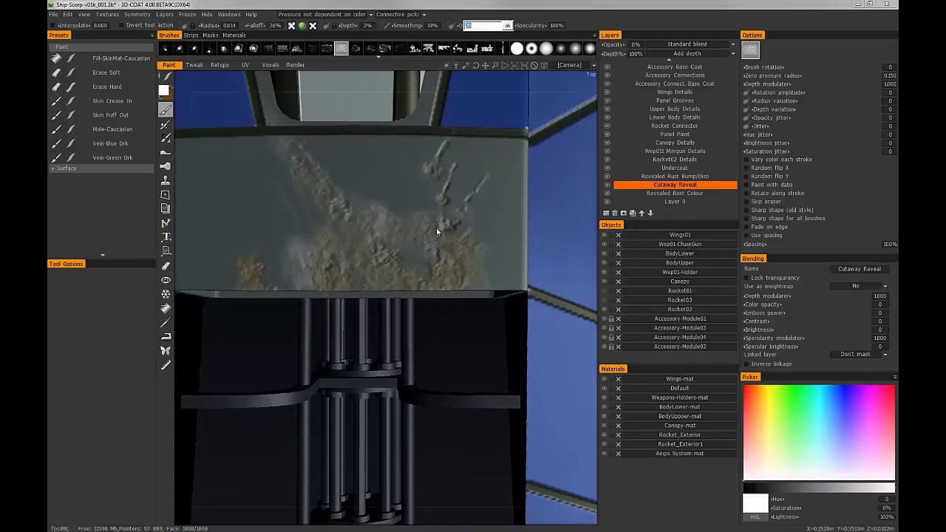
text(40)
key(Return)
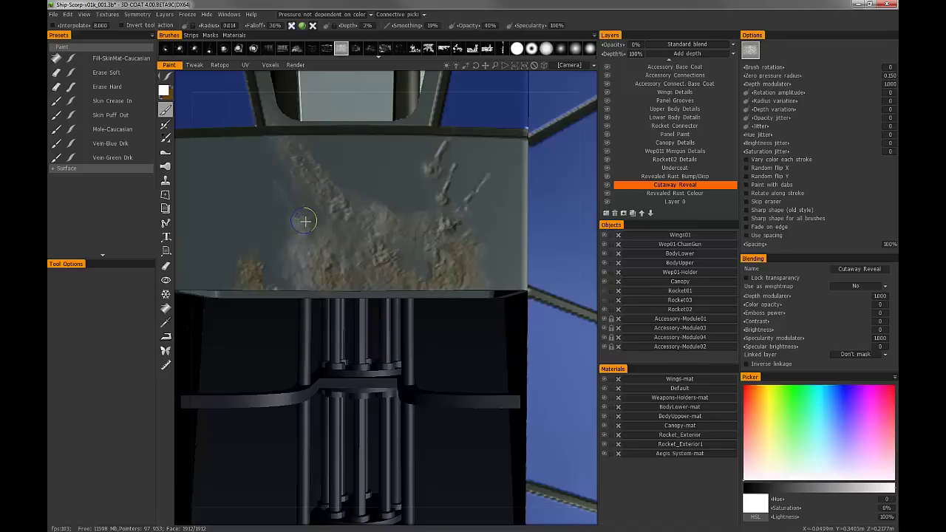
mouse_move(275, 235)
mouse_down()
mouse_move(214, 168)
mouse_move(236, 178)
mouse_move(222, 178)
mouse_move(220, 200)
mouse_move(243, 209)
mouse_up()
middle_drag(391, 177, 388, 189)
middle_drag(228, 205, 332, 217)
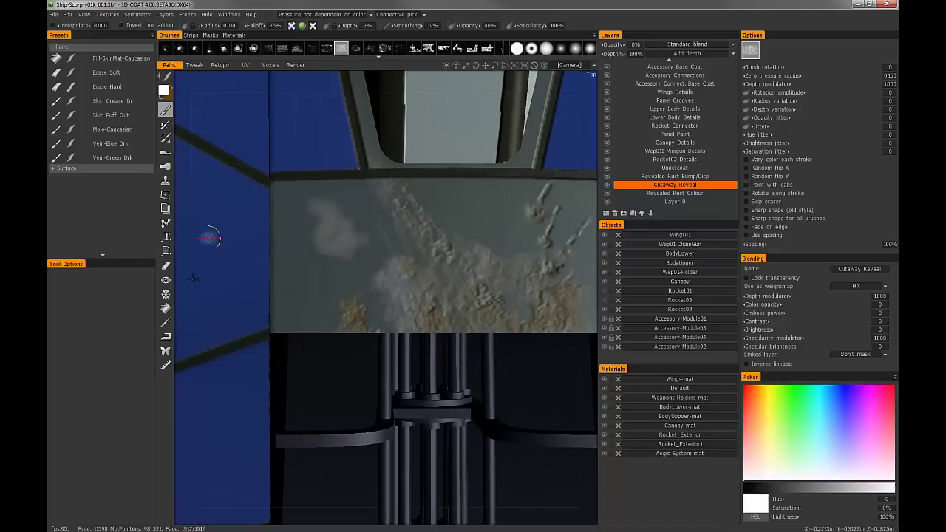
Erase the soft patch left of the diagonal streak with a smaller splatter-shaped eraser, raising the eraser transparency to 53%
click(166, 266)
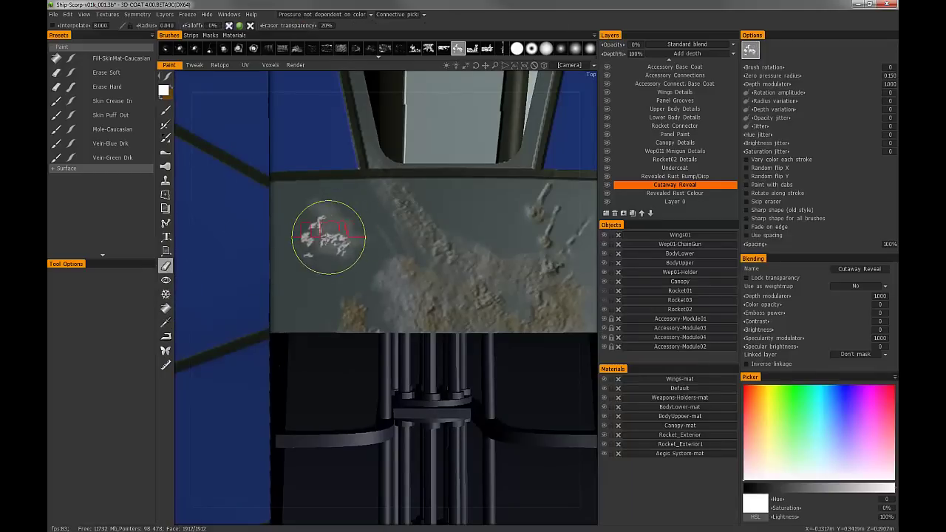
key(bracketleft)
key(bracketleft)
key(bracketleft)
drag(304, 220, 331, 253)
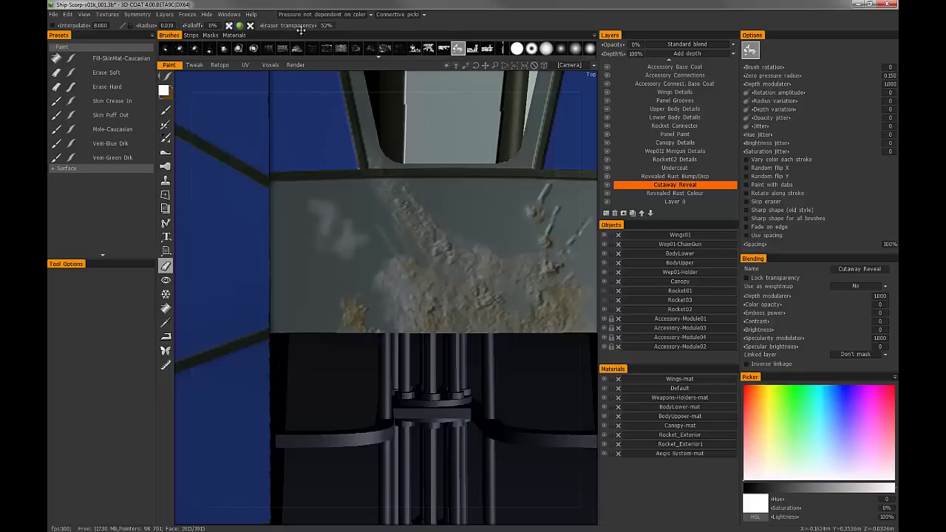
drag(304, 31, 305, 31)
drag(334, 215, 336, 220)
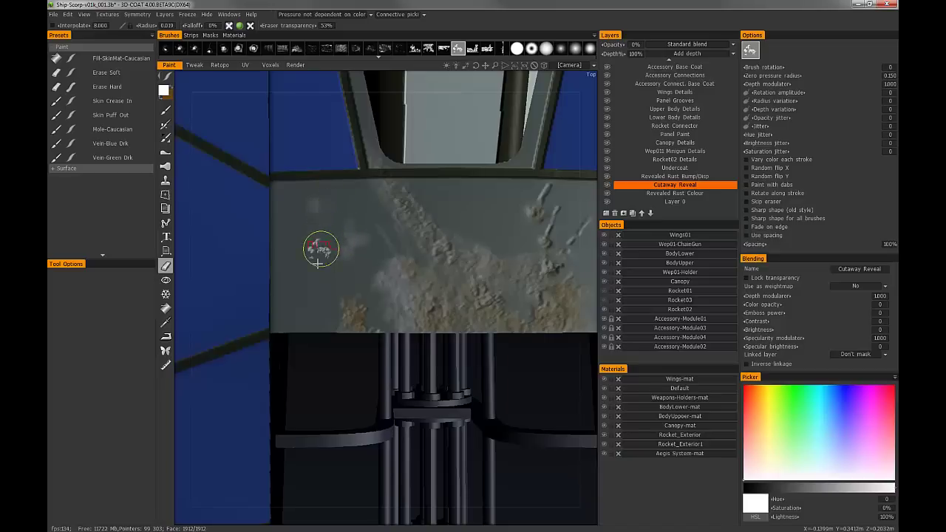
alt+drag(320, 251, 369, 229)
alt+right_drag(370, 230, 377, 214)
alt+drag(377, 213, 374, 273)
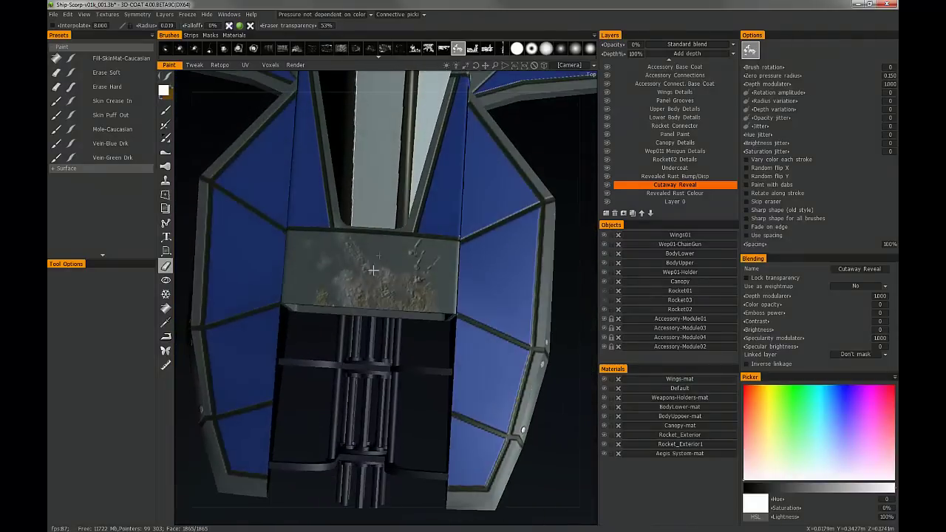